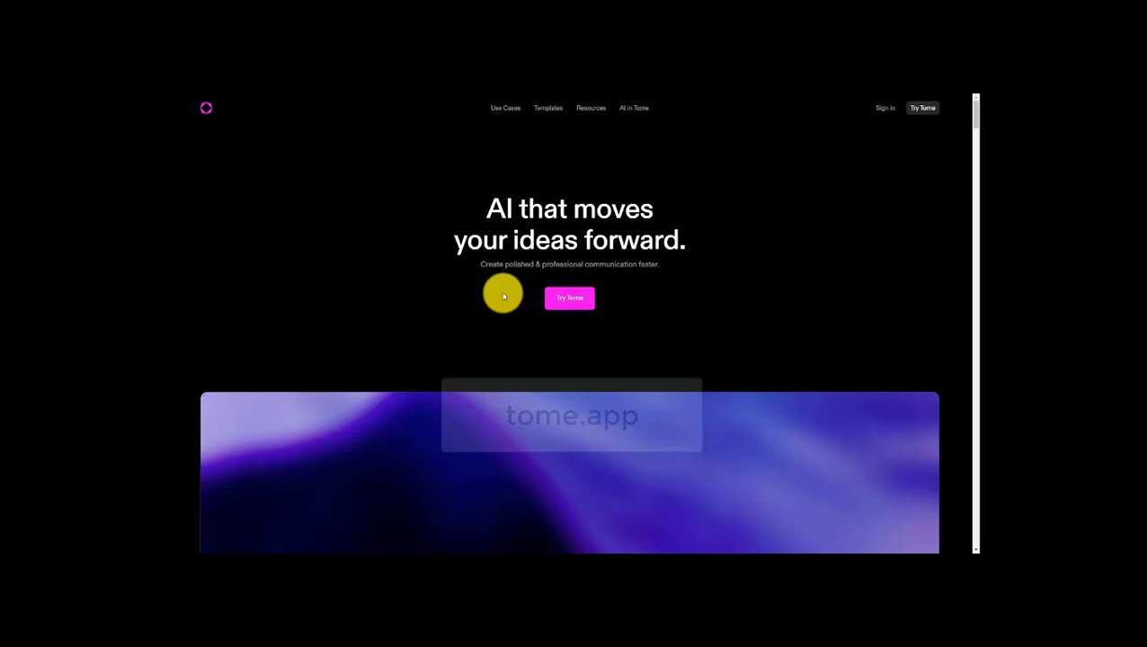
click(568, 297)
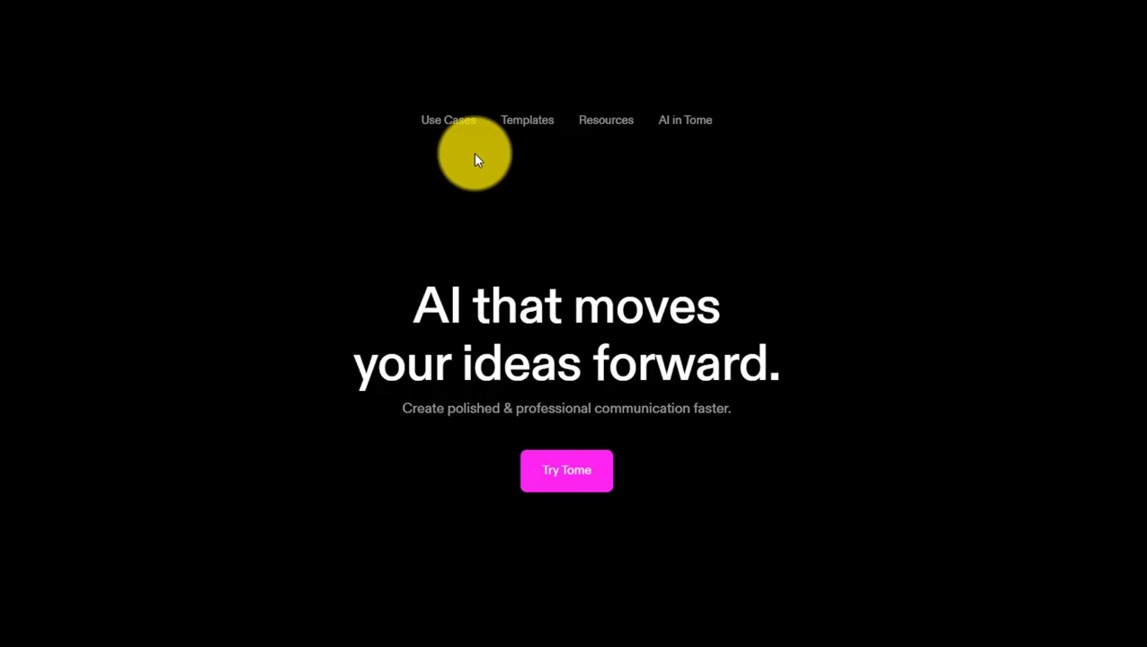
mouse_move(448, 133)
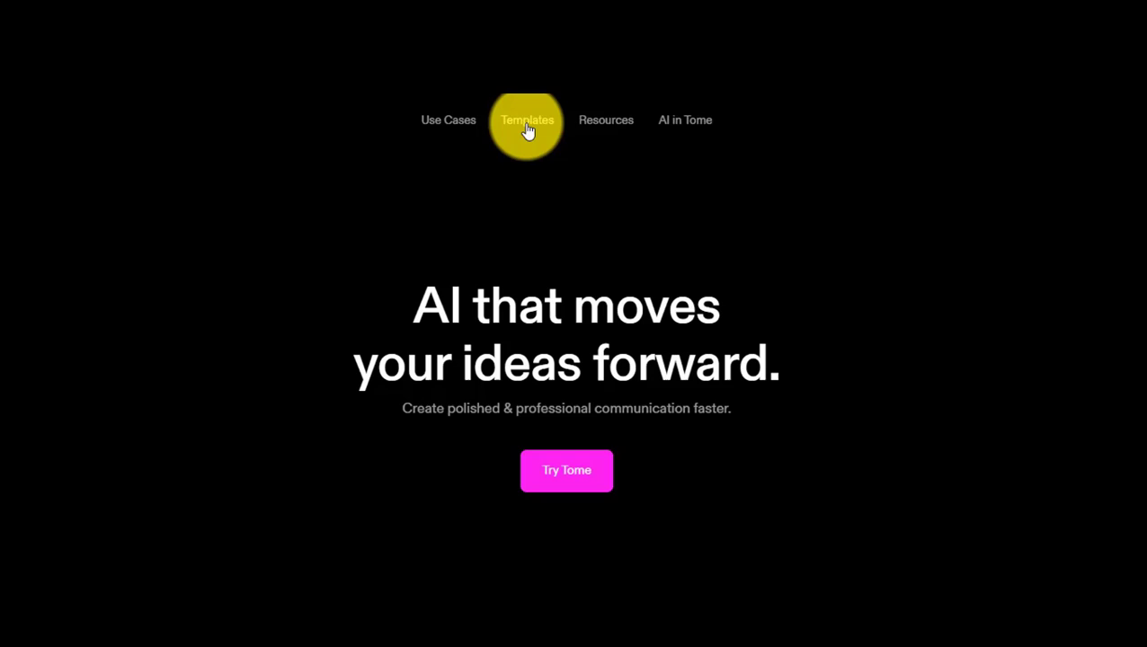
mouse_move(597, 127)
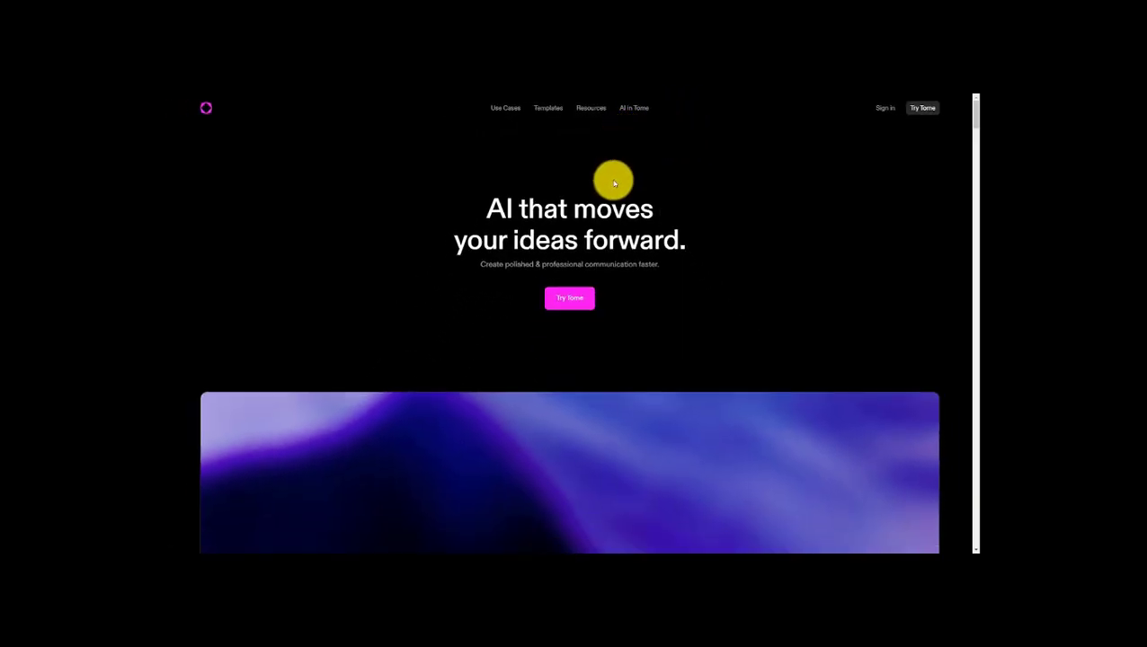
Start a new Tome account from Try Tome and sign up with Google
click(567, 299)
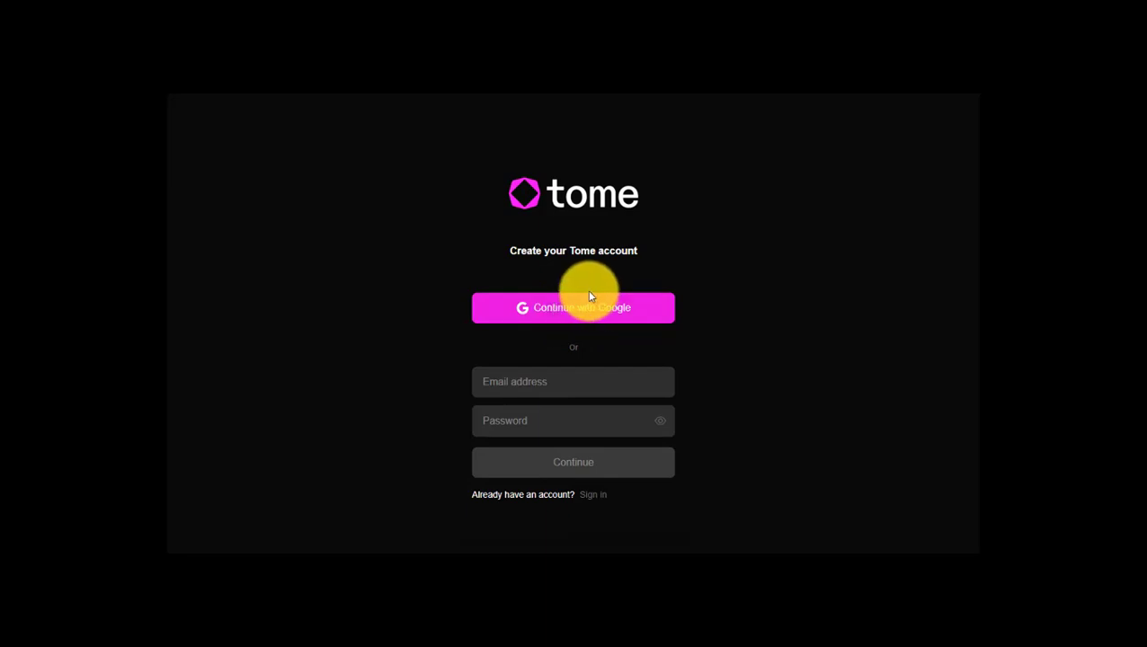
click(575, 313)
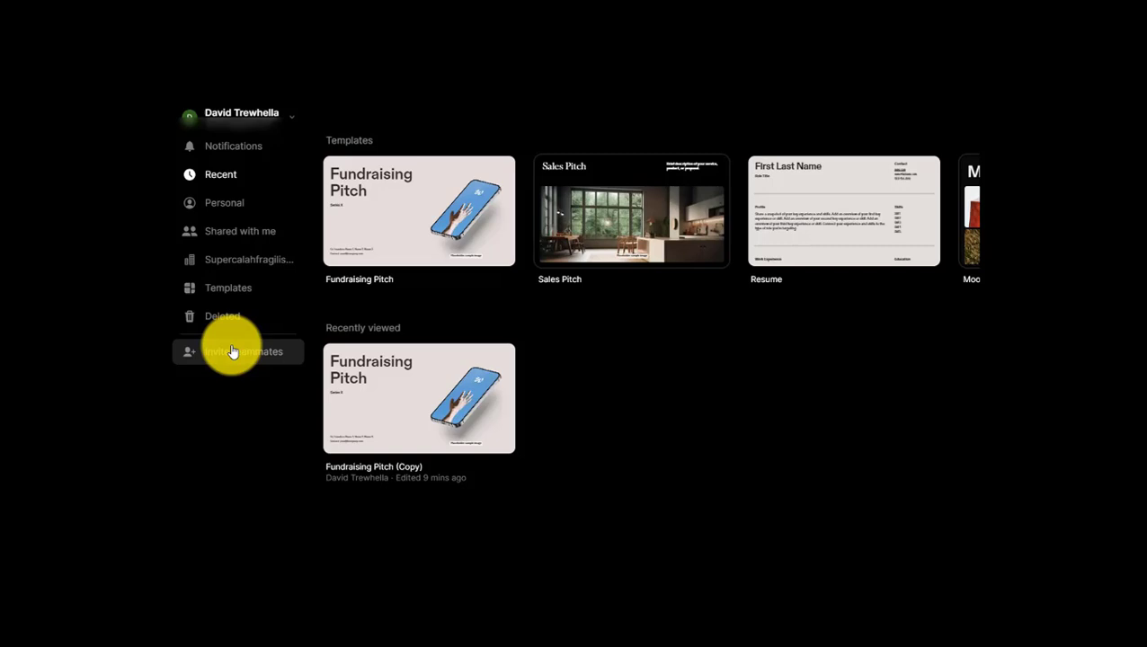
click(229, 294)
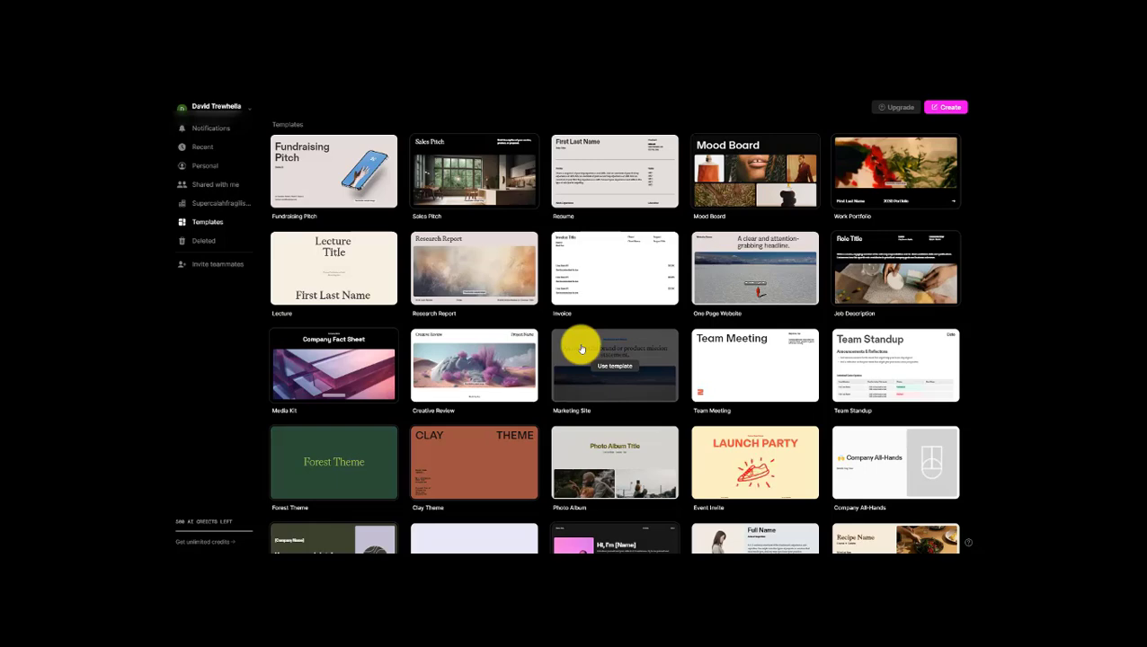
scroll(582, 349, down, 6)
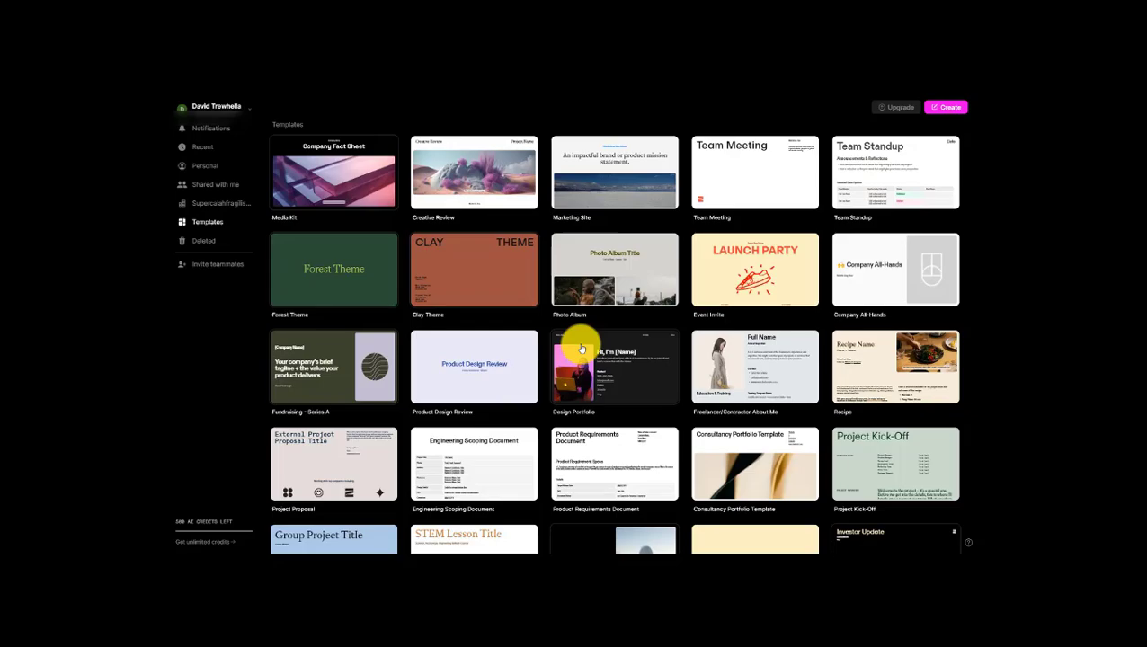
scroll(581, 348, down, 5)
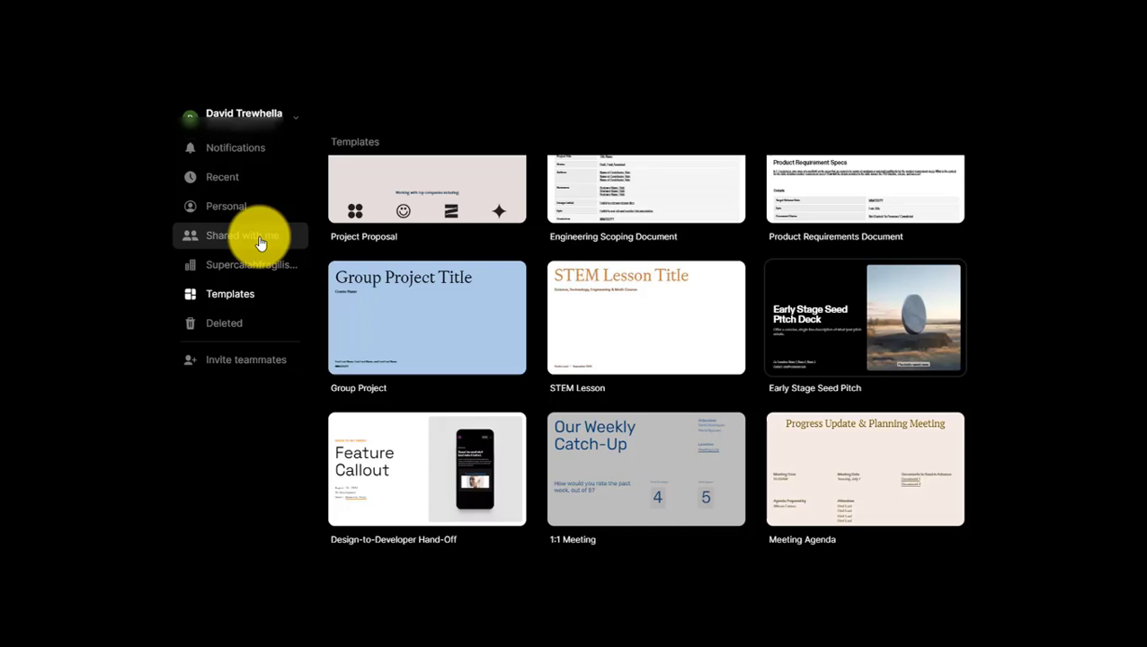
Check notifications, then review the workspace name/URL, Members and Brand settings pages
click(228, 185)
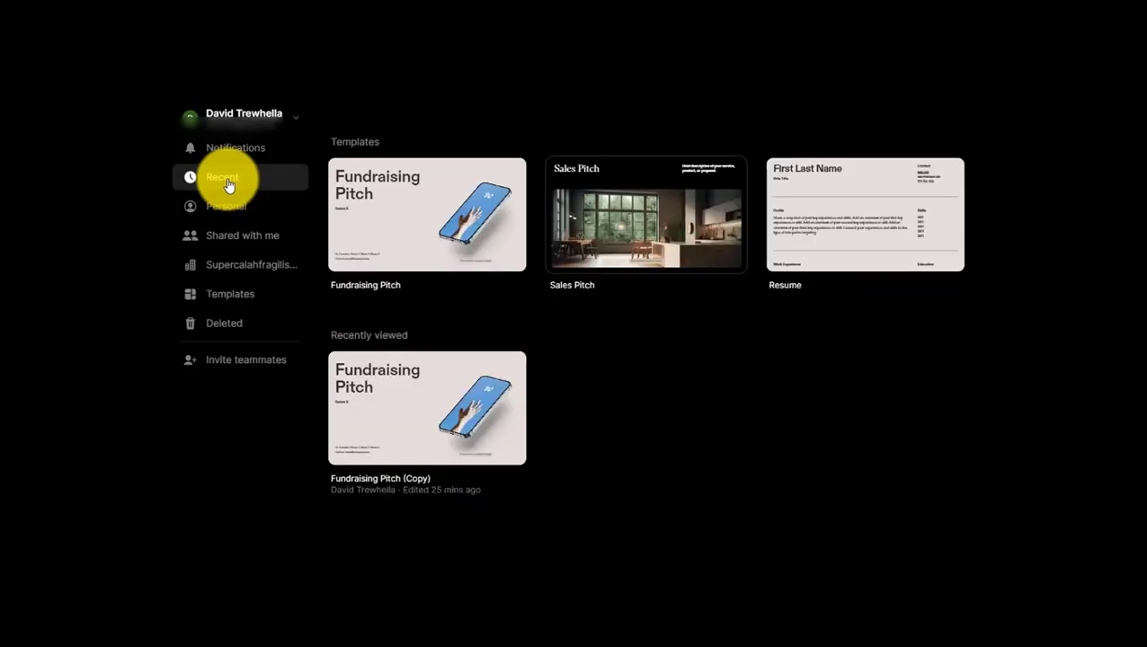
click(228, 152)
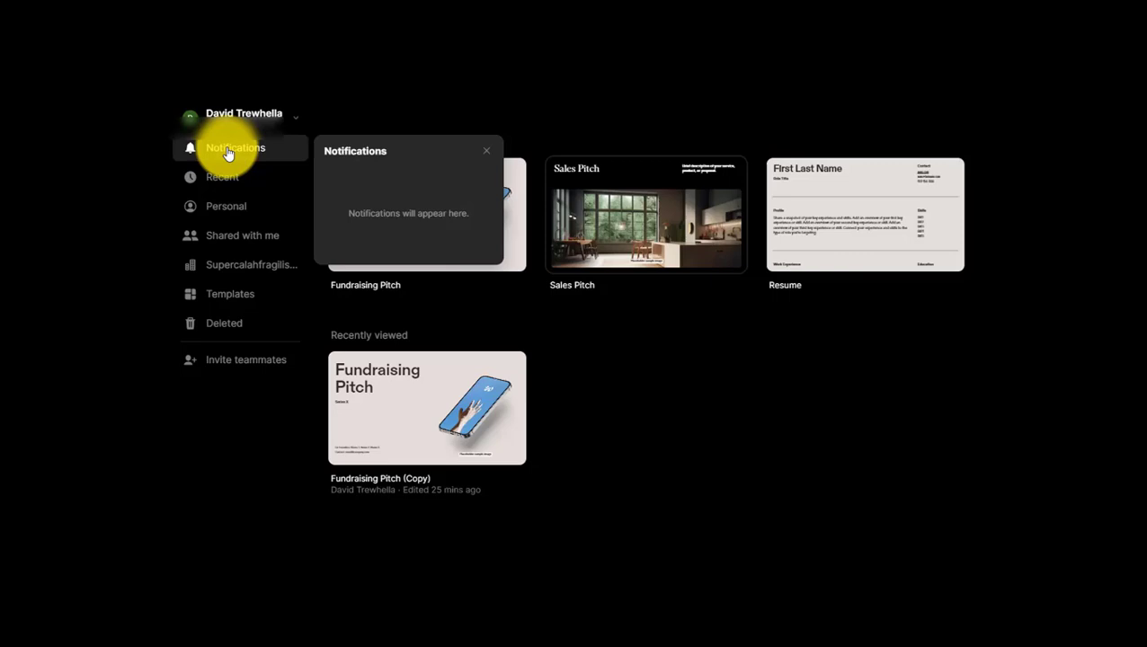
click(231, 117)
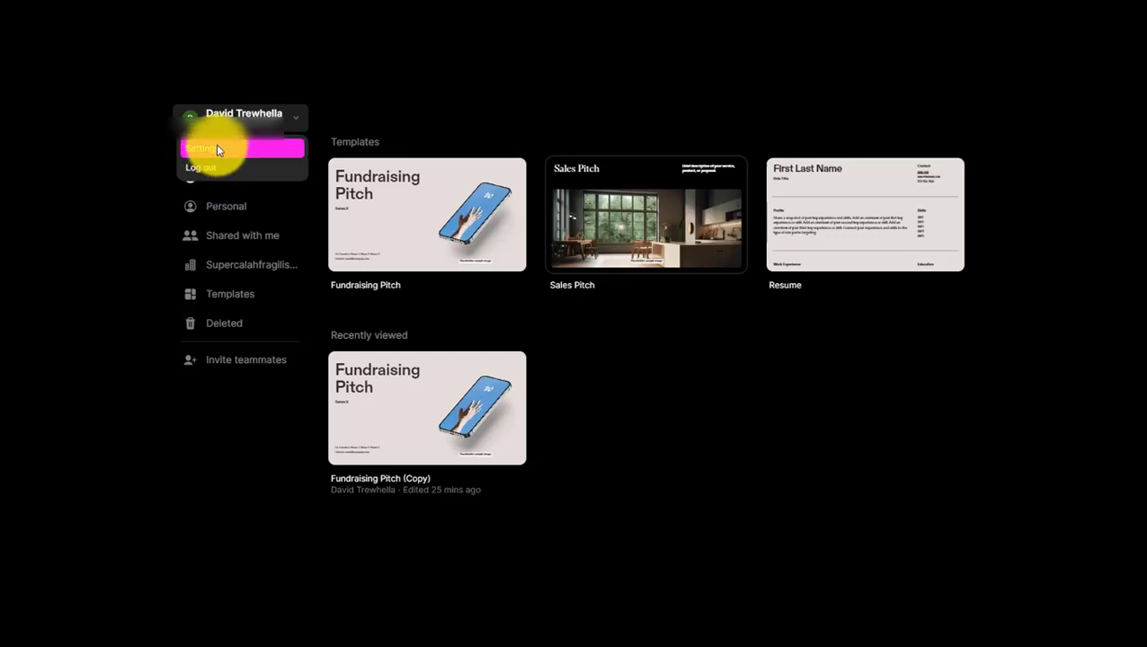
click(216, 148)
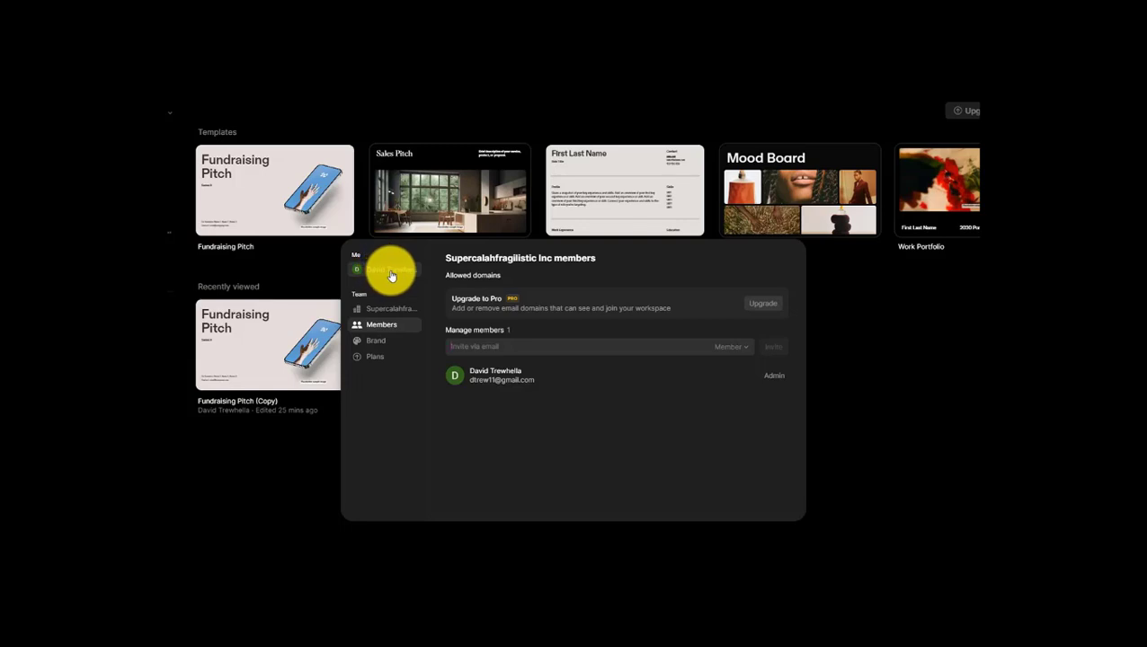
click(395, 309)
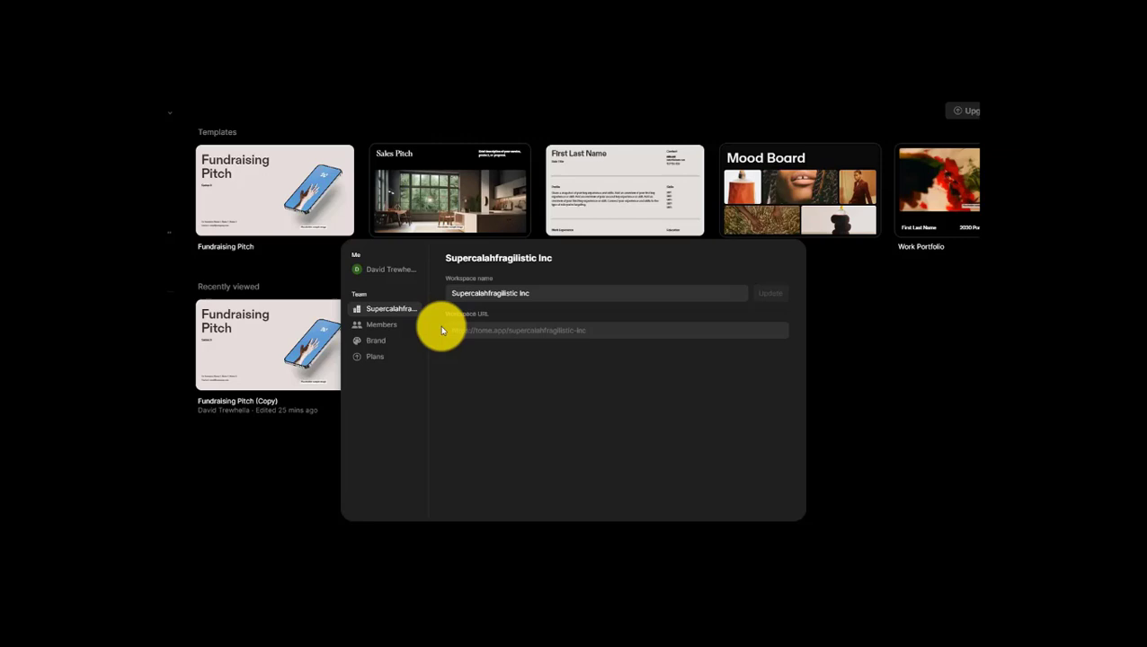
click(393, 325)
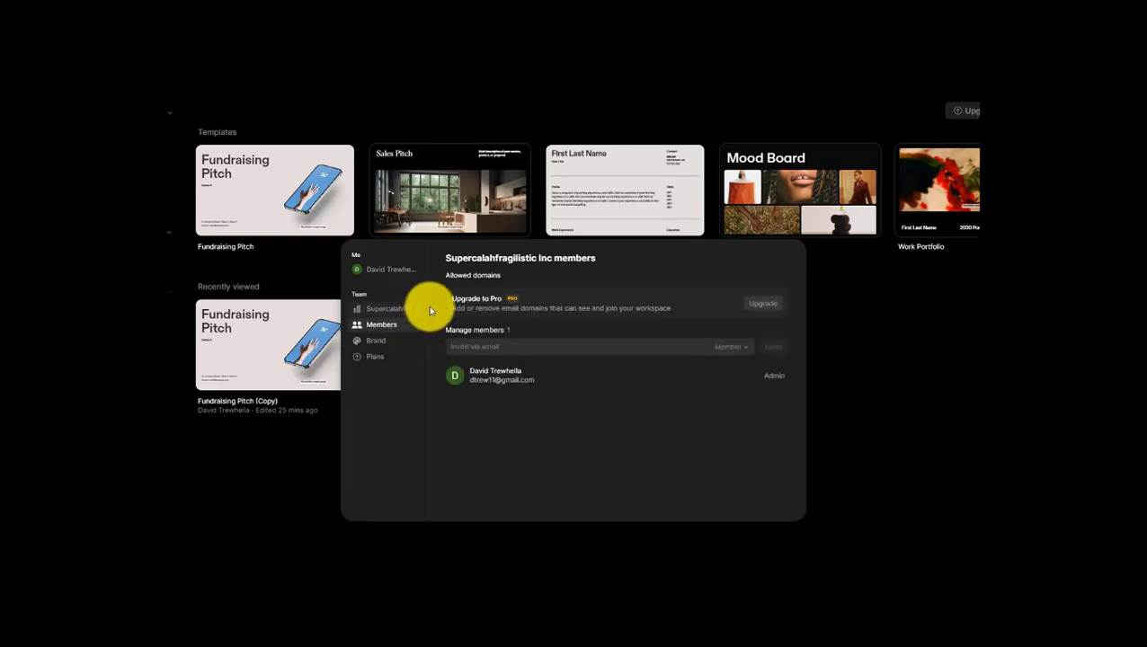
click(454, 347)
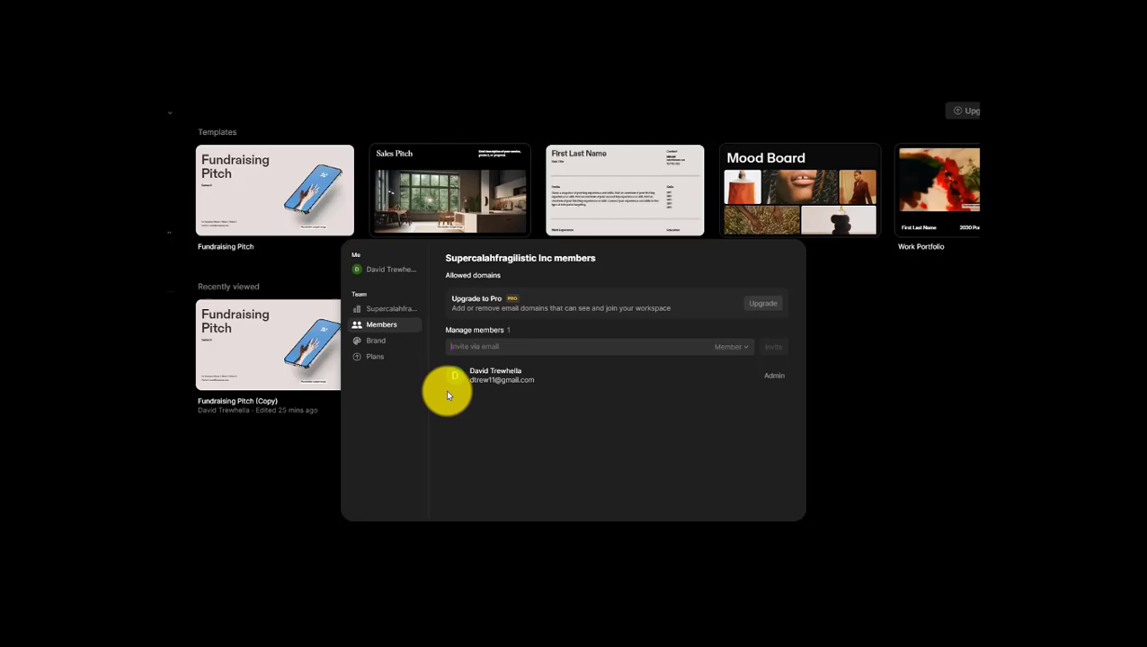
click(378, 342)
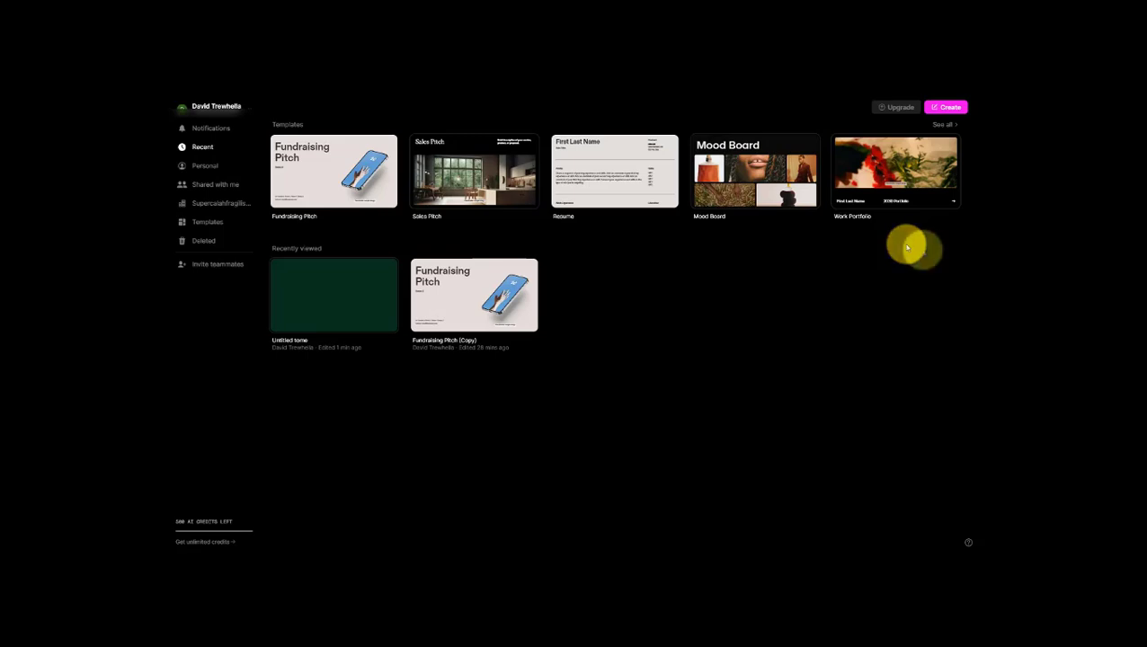
Open the green Untitled tome and show its AI commands, such as Generate image and Create presentation about
mouse_move(930, 203)
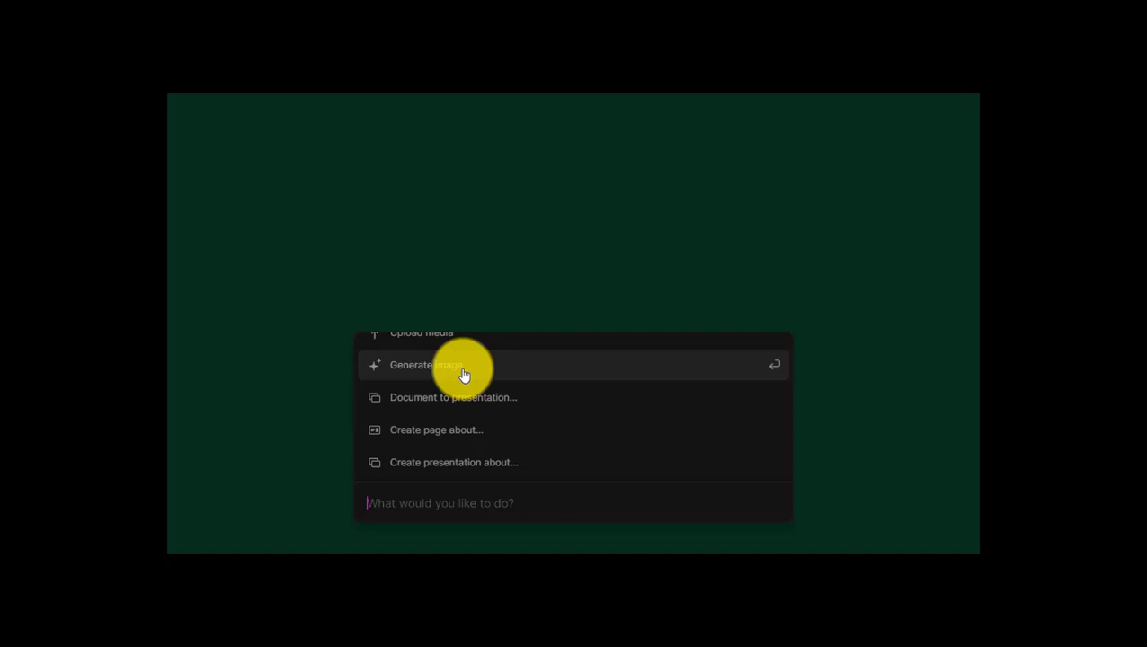
Scroll the AI command list, which also shows Framer, Twitter, Airtable, Figma and Giphy tiles
scroll(464, 376, up, 2)
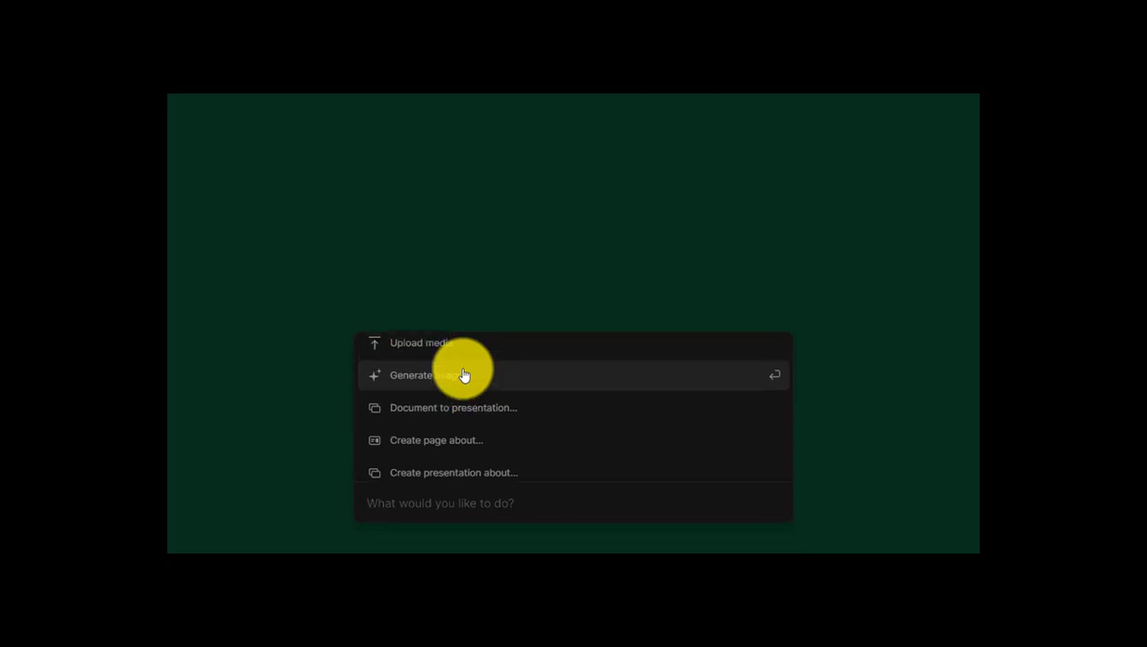
scroll(464, 376, up, 3)
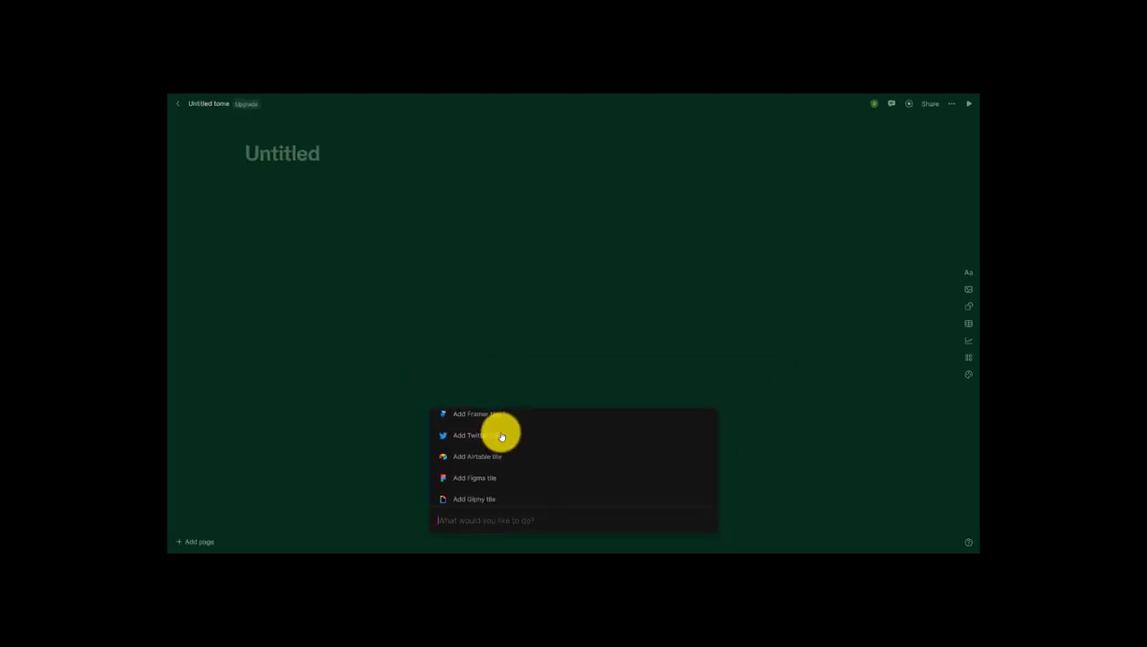
scroll(502, 437, up, 2)
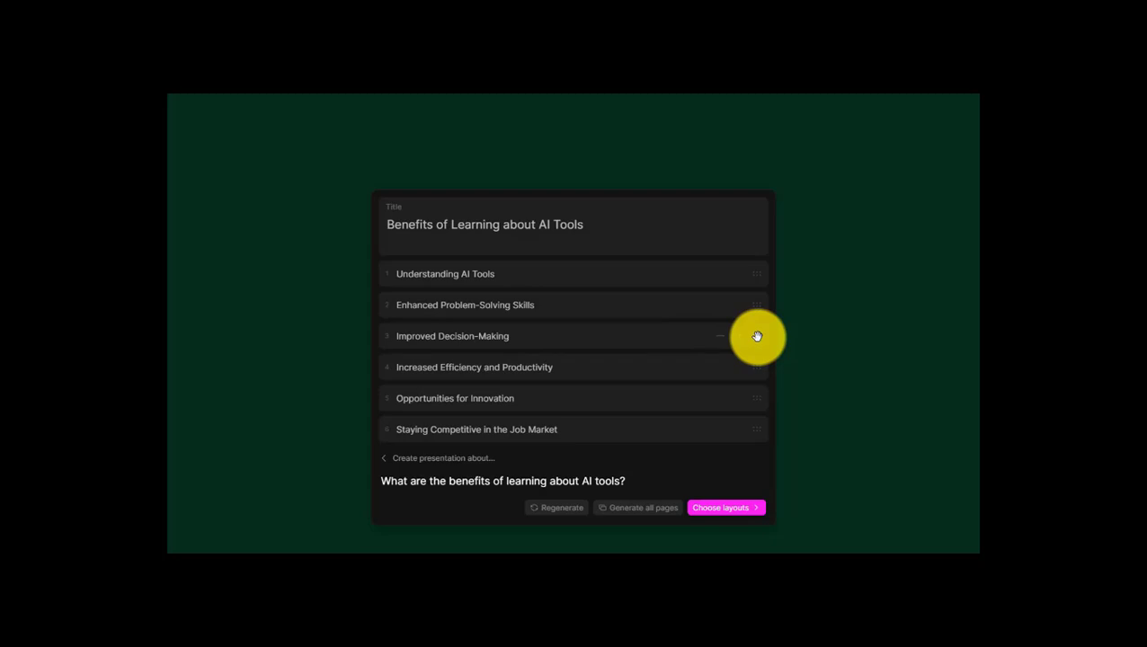
drag(758, 337, 758, 367)
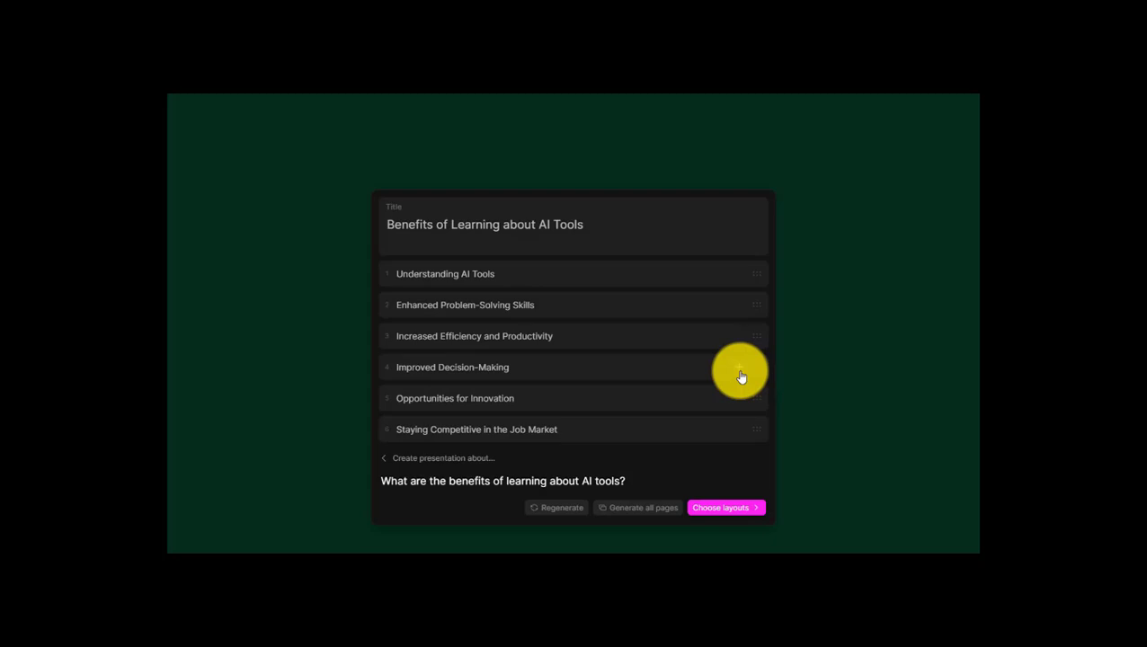
click(740, 371)
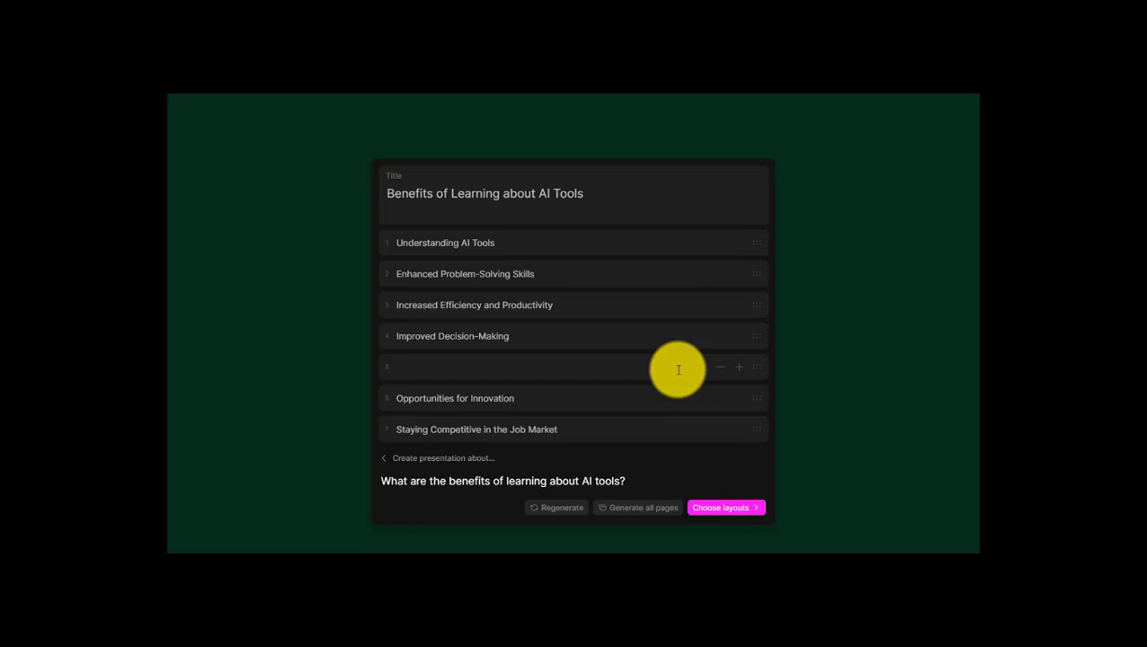
click(721, 371)
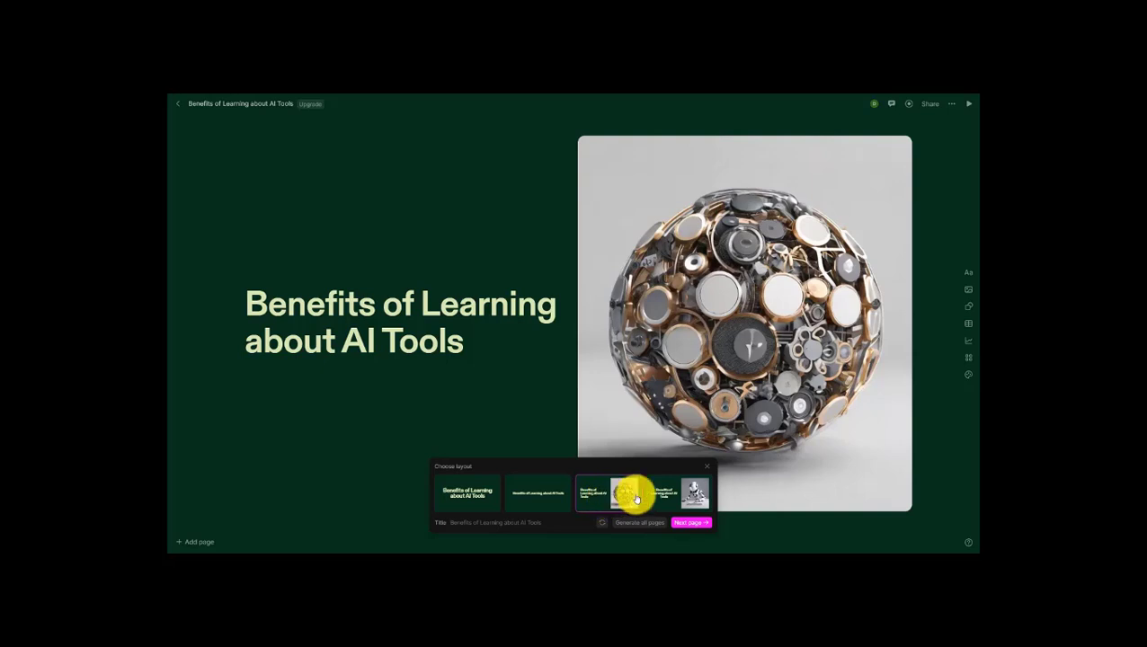
Apply the fourth layout to the title page and generate page 2, Understanding AI Tools
click(666, 496)
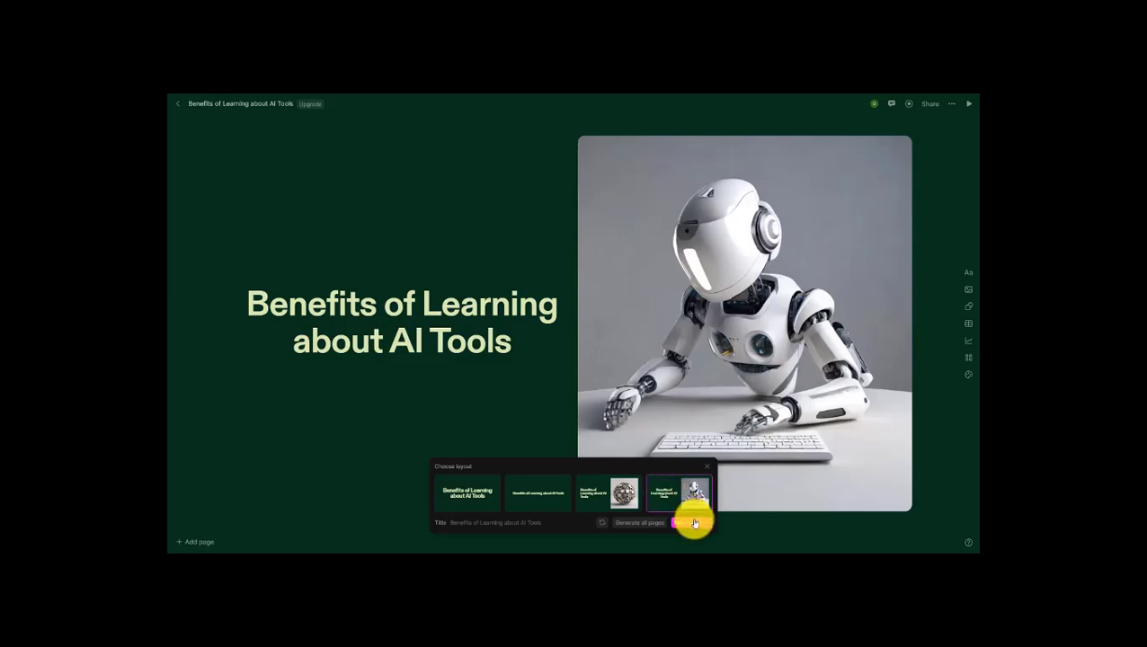
click(694, 524)
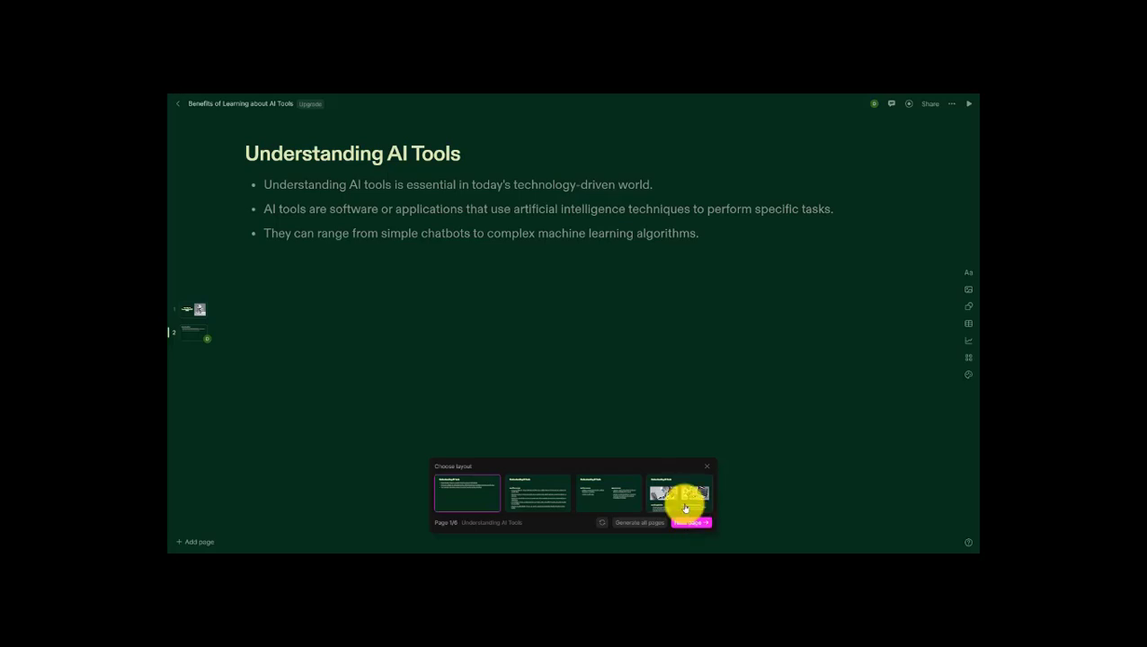
Switch Understanding AI Tools to two image columns: Versatile Applications and Enhanced Efficiency and Accuracy
click(682, 503)
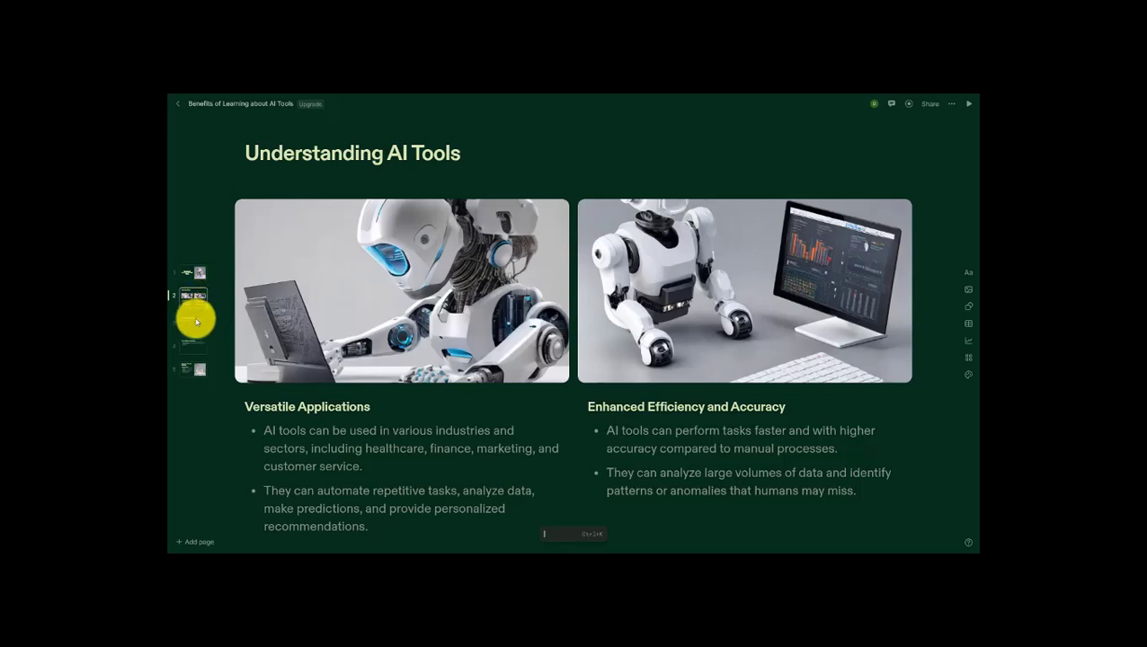
Step through pages 3 and 4 to page 5, Staying Competitive in the Job Market
click(197, 322)
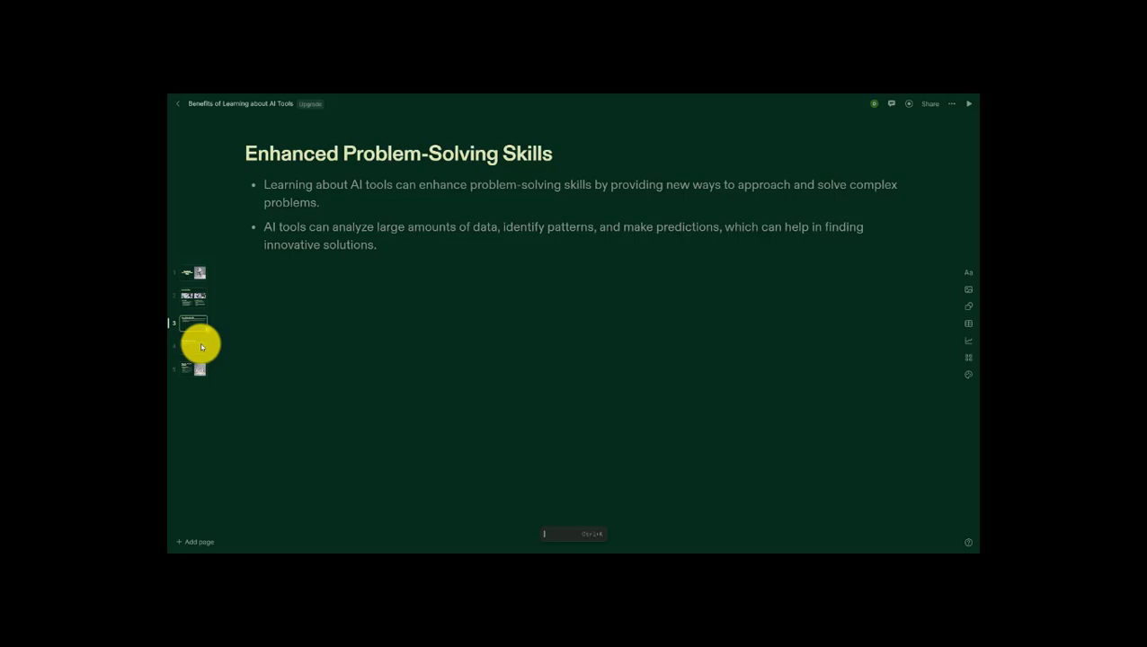
click(201, 346)
click(193, 369)
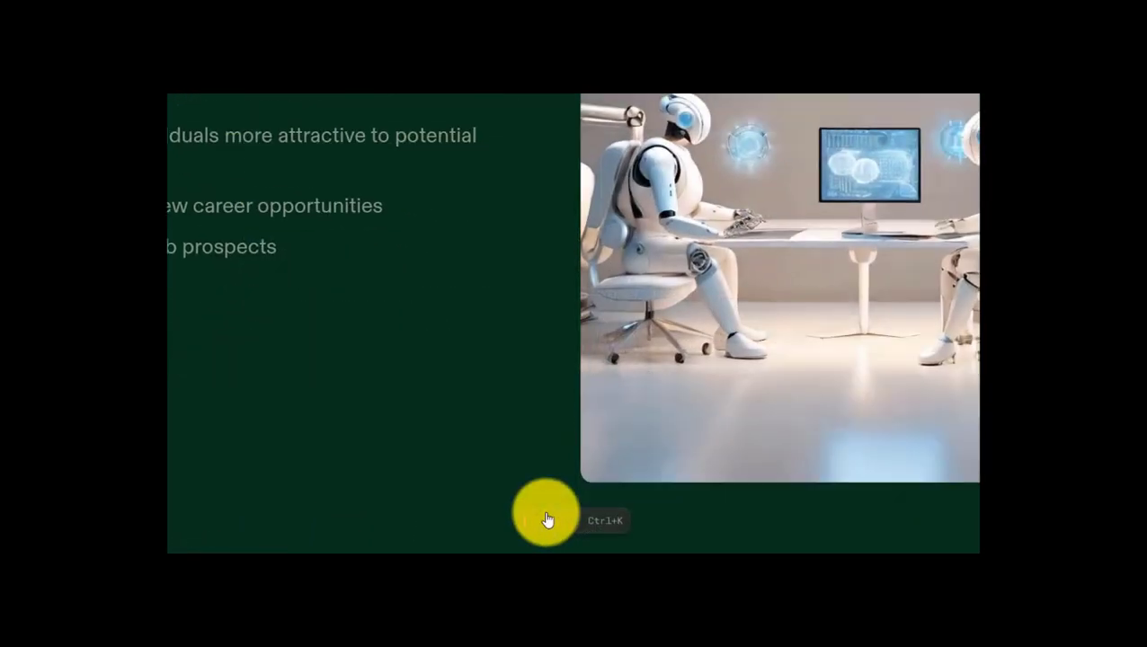
Browse and dismiss the list of things to add, then open the help and support options
click(548, 520)
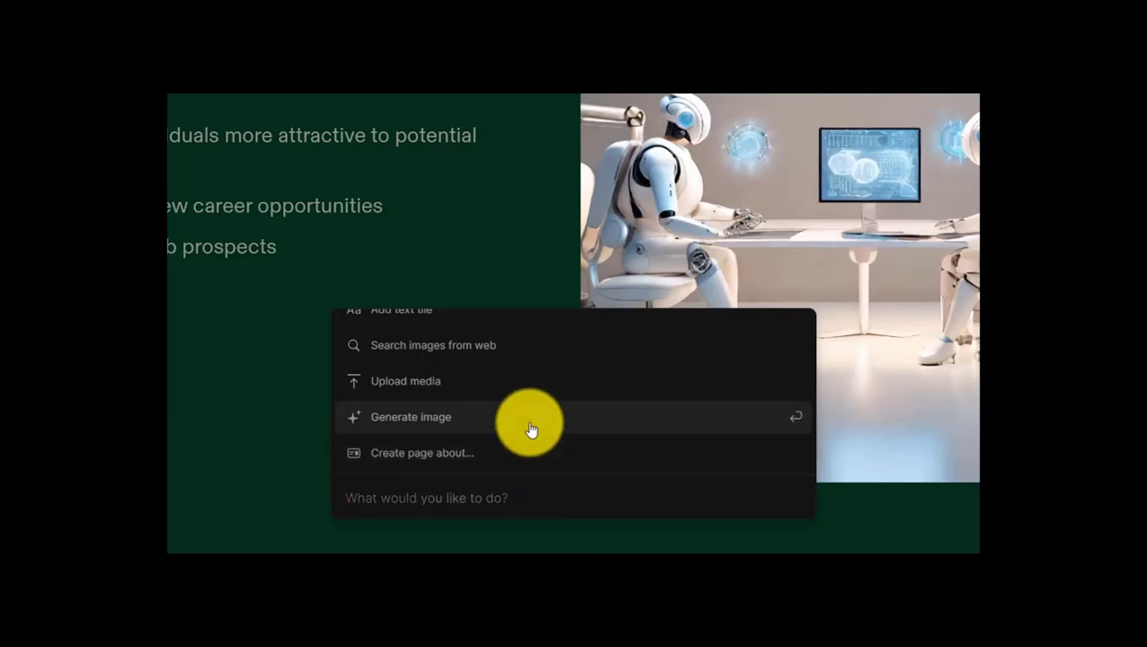
scroll(532, 430, up, 3)
scroll(531, 433, up, 1)
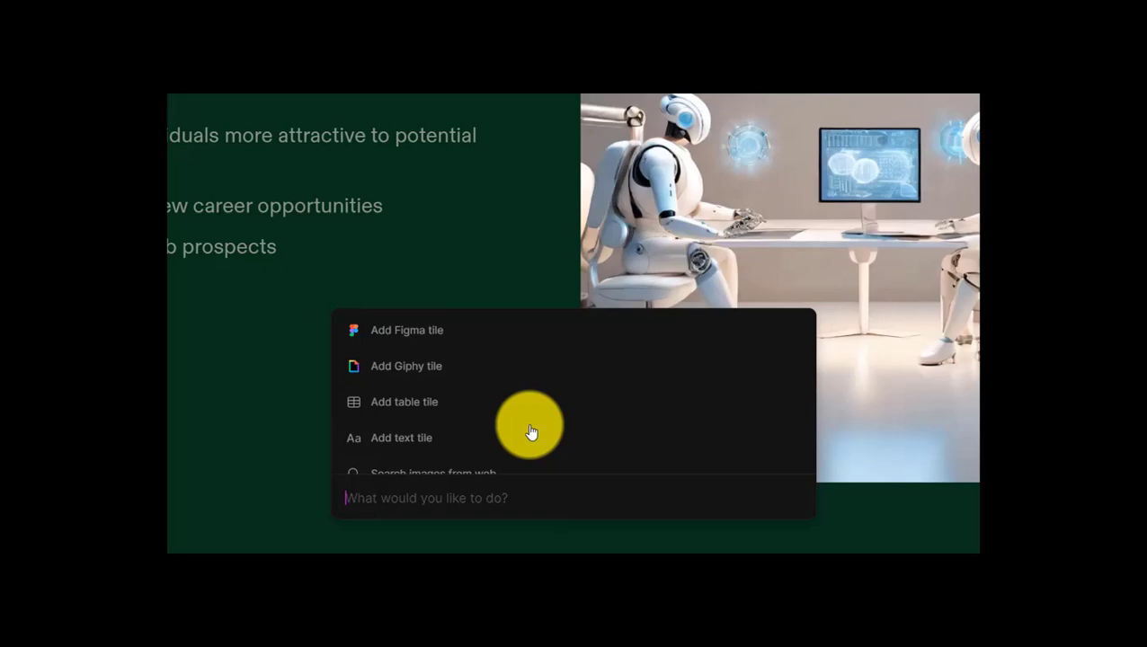
scroll(531, 432, down, 1)
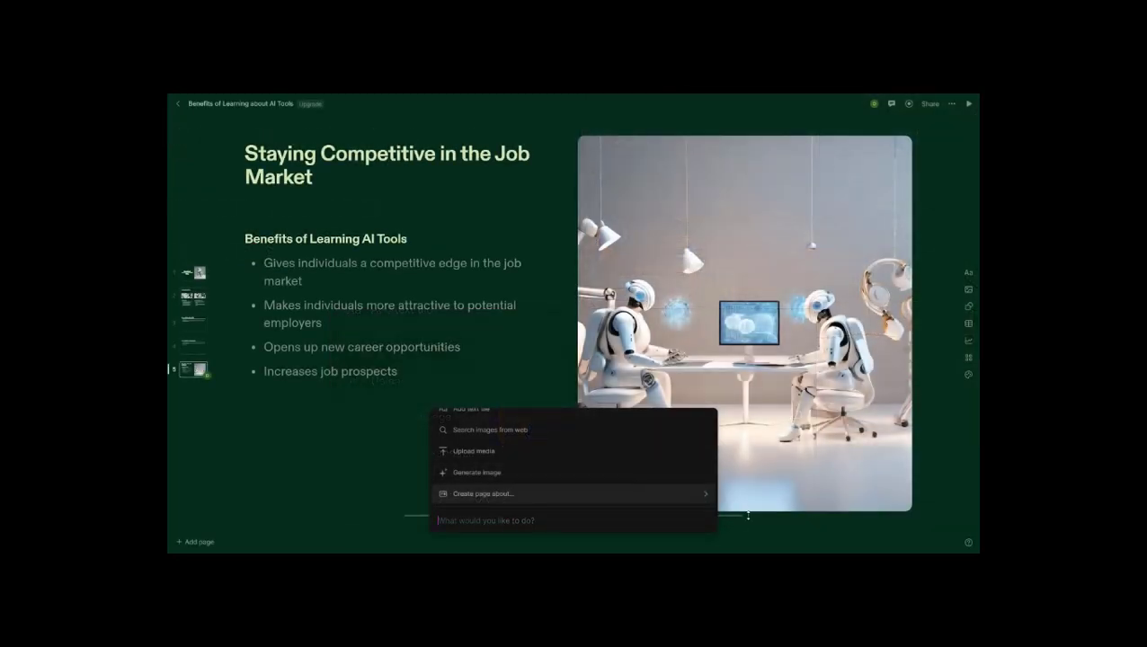
key(Escape)
click(968, 542)
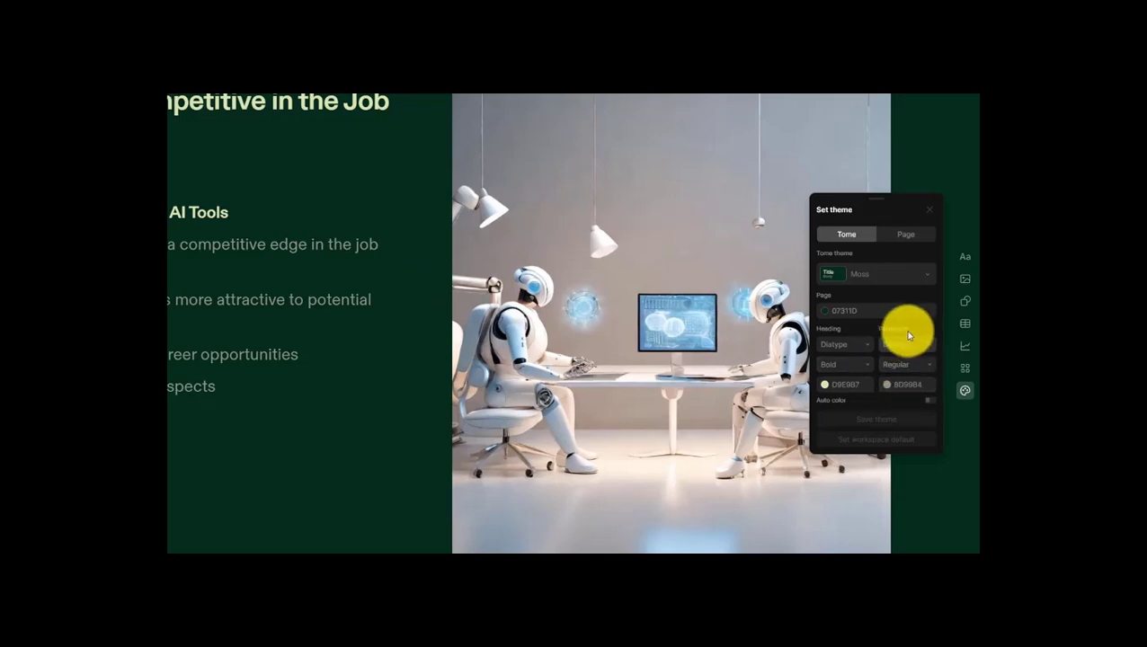
Open the theme list and keep Moss as the presentation theme
click(876, 277)
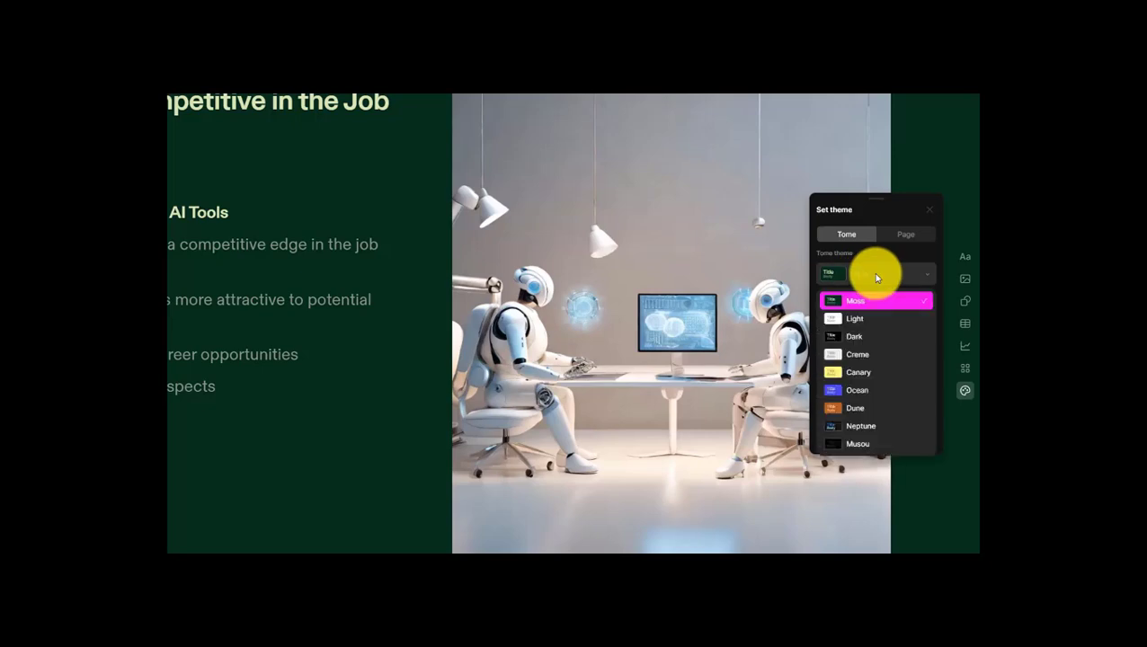
click(876, 277)
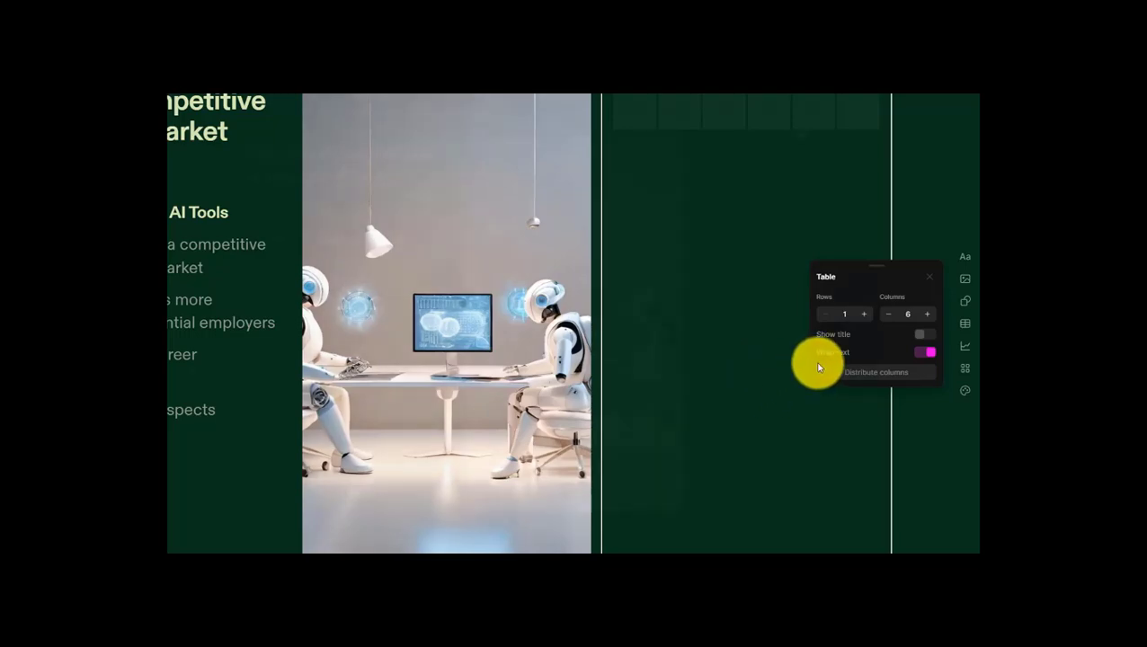
Use Add media's Generate option to create an AI image of a robot behind a salad bowl
mouse_move(964, 302)
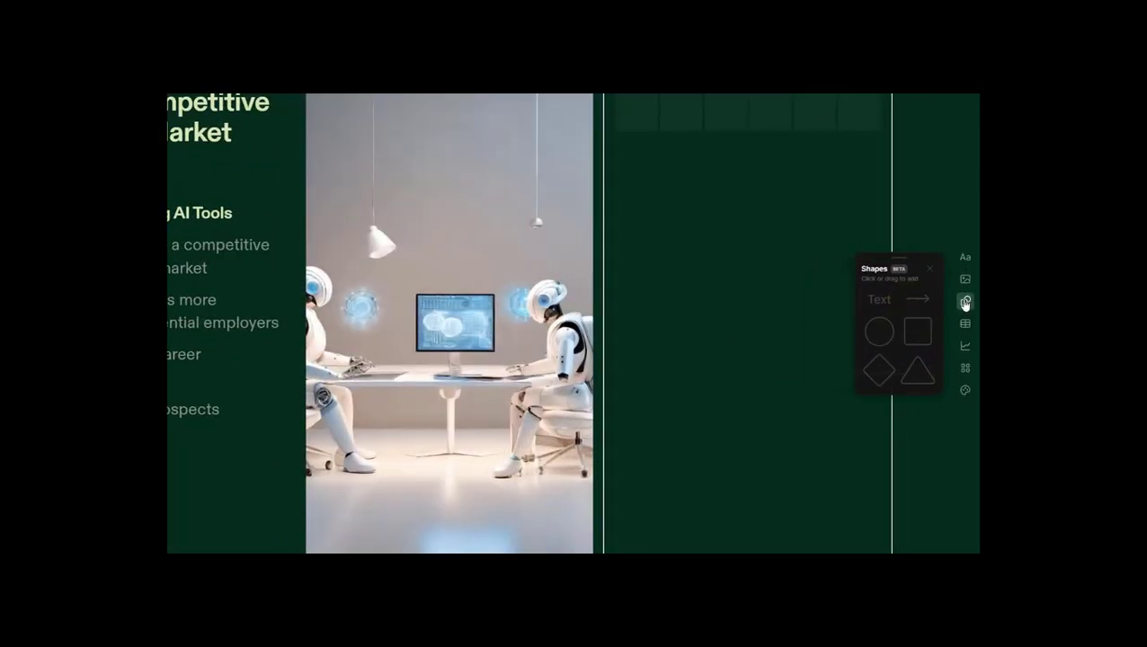
click(965, 279)
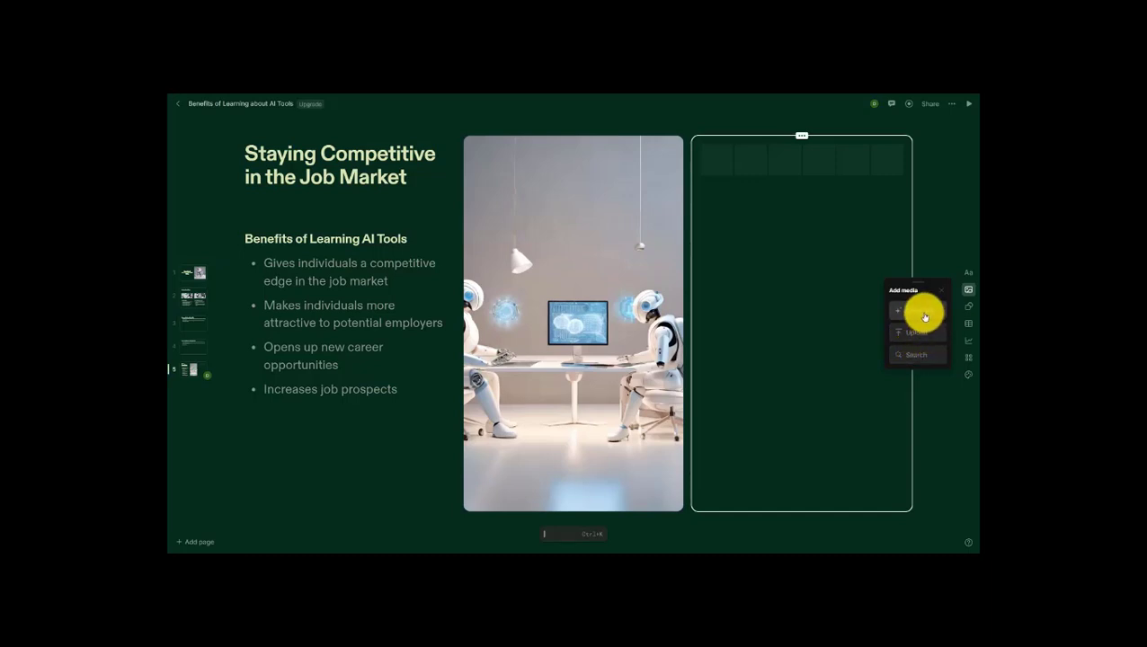
click(925, 316)
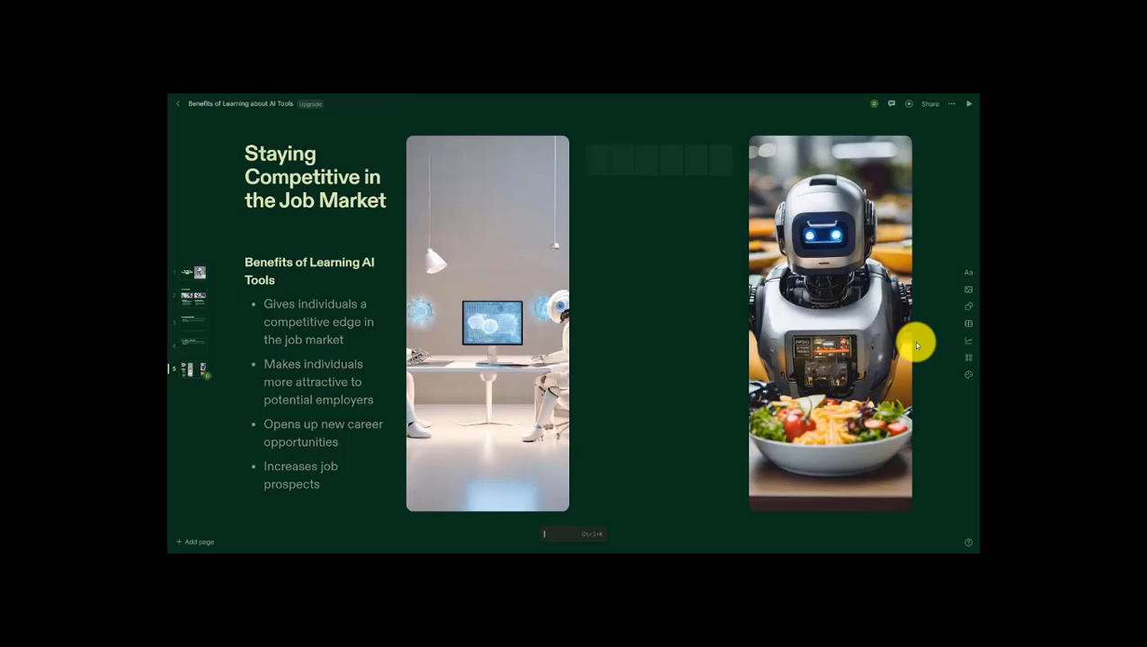
mouse_move(966, 277)
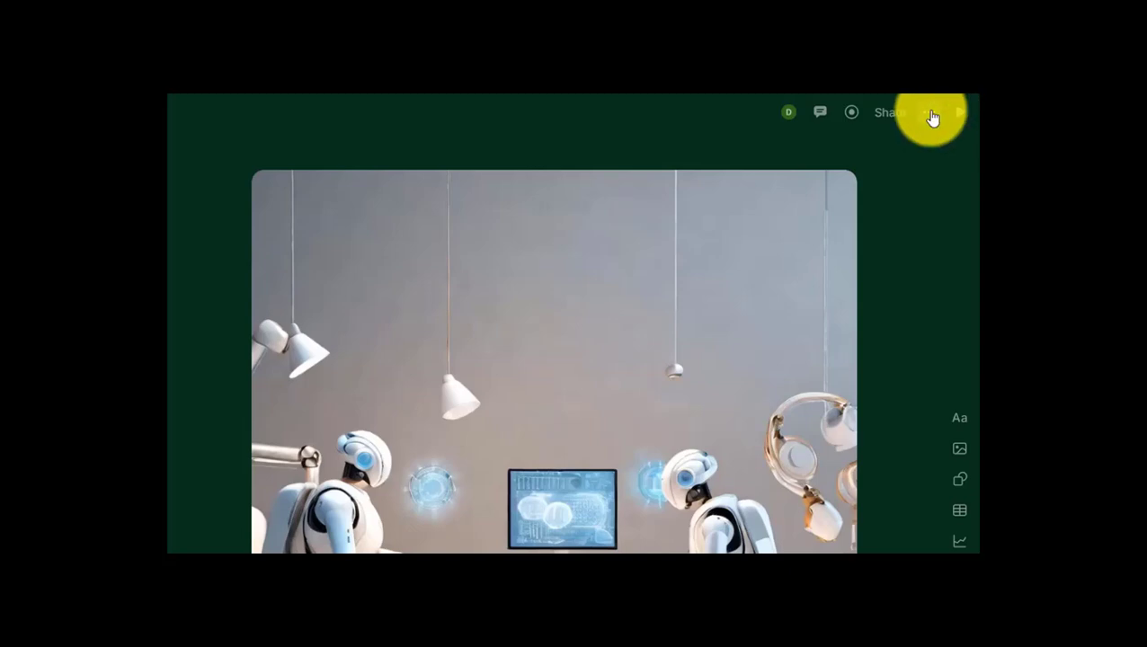
Show the deck's Share panel with its owner and anyone-with-link play access
click(933, 118)
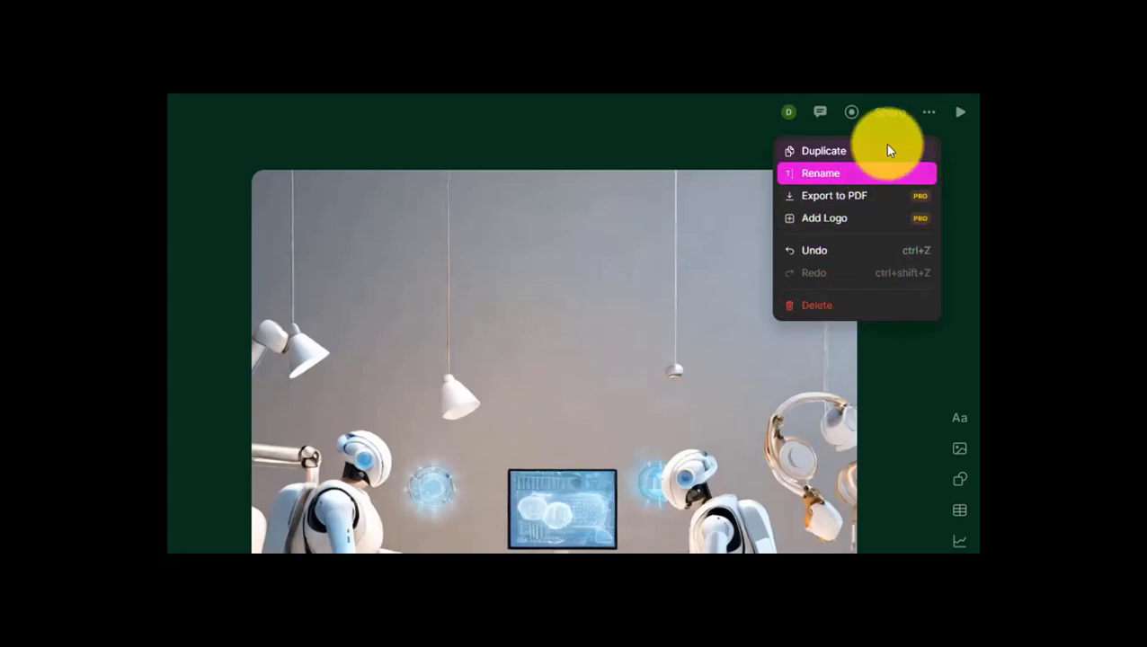
click(890, 117)
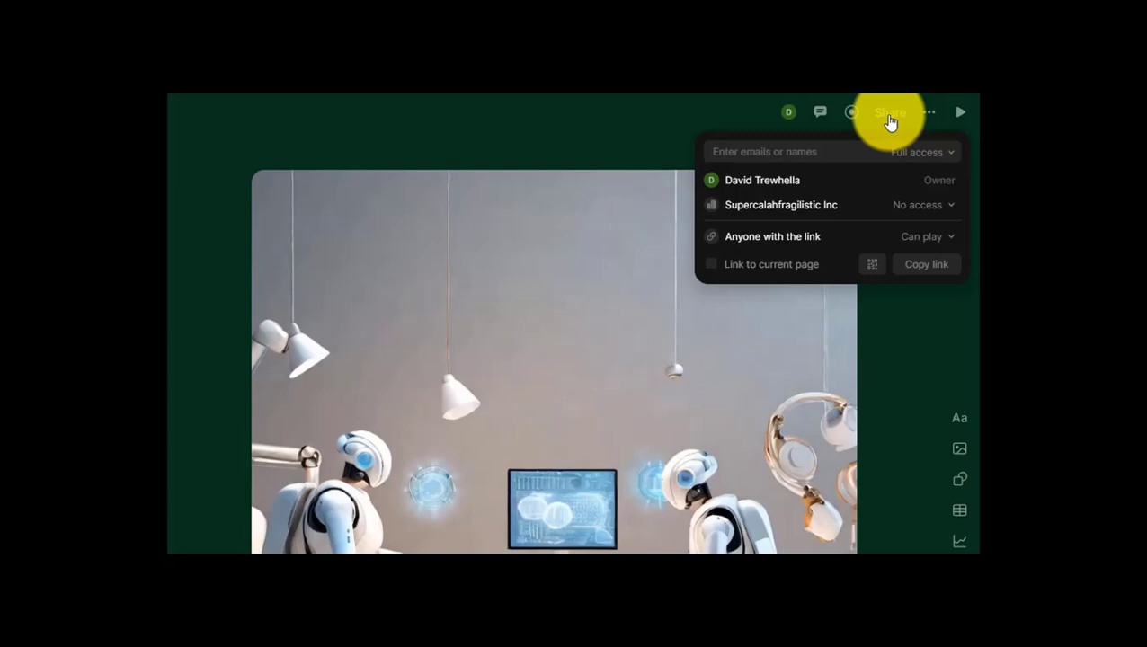
Close the Share panel and show comments from all pages of the deck
click(890, 120)
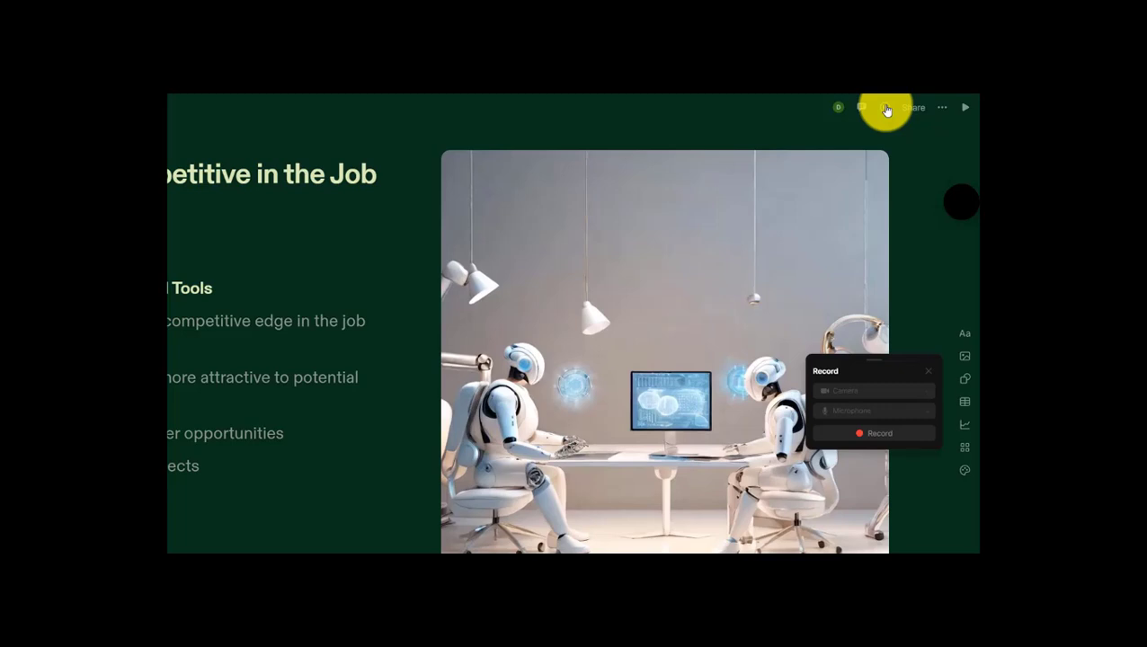
click(863, 108)
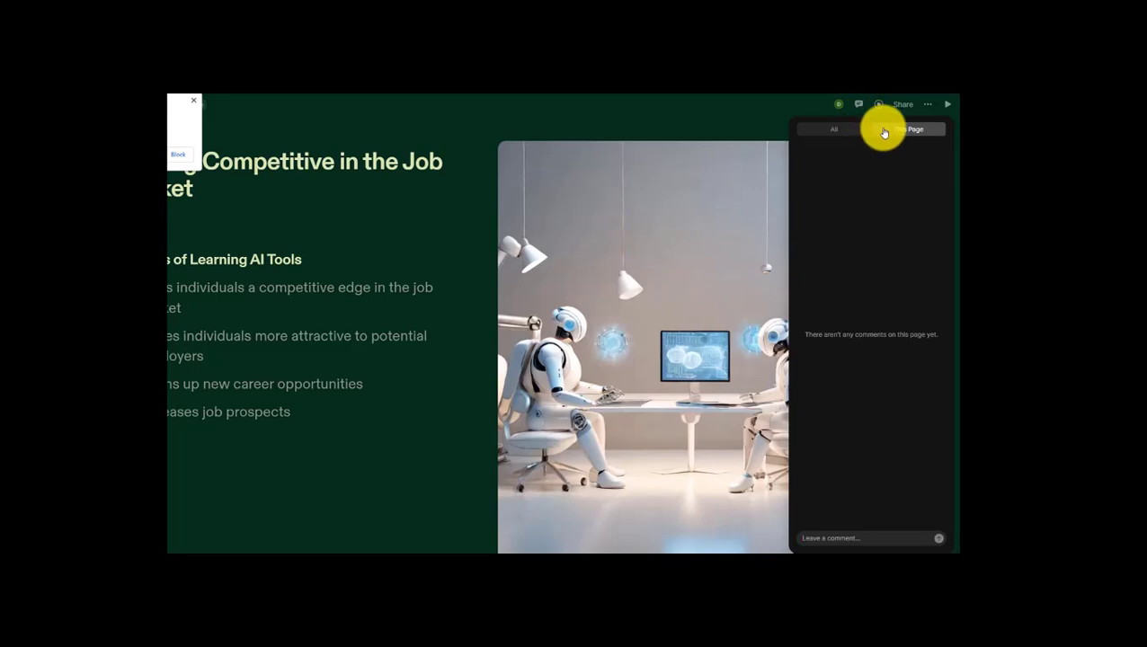
click(857, 132)
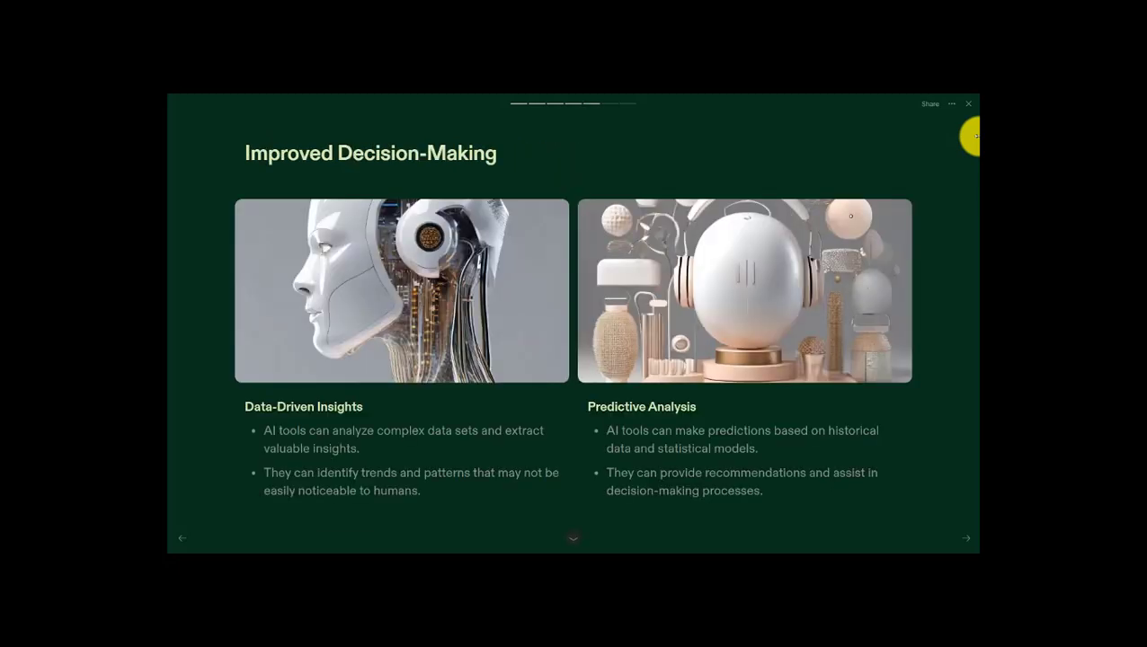
key(Right)
key(Right)
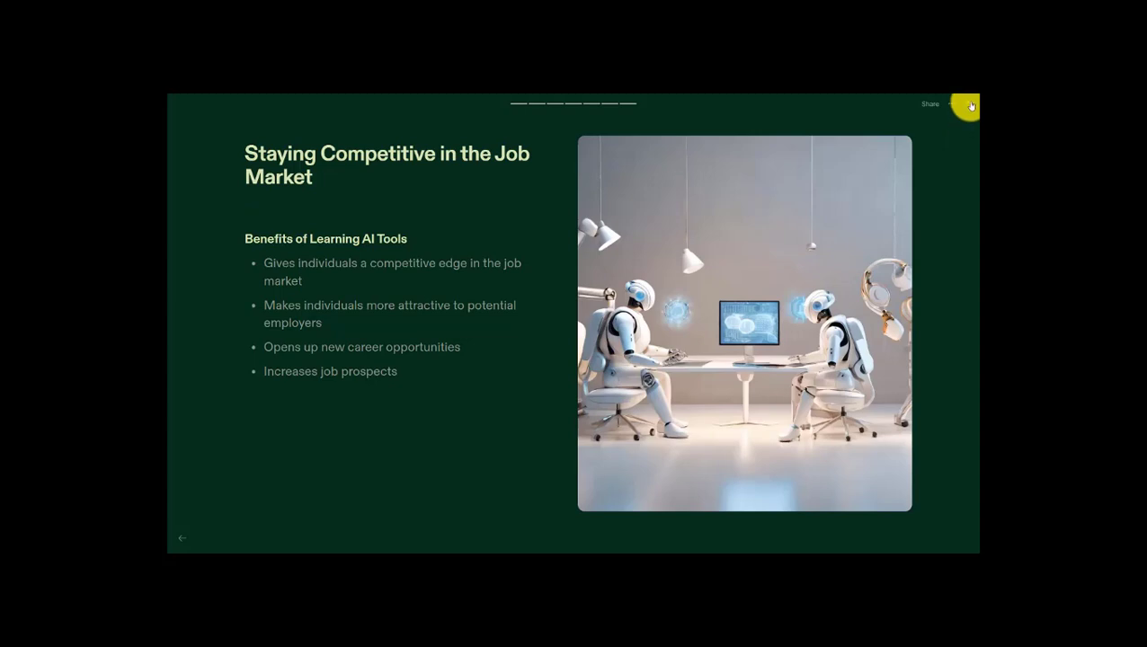
Exit the presentation and leave the deck for the Tome home dashboard
click(971, 111)
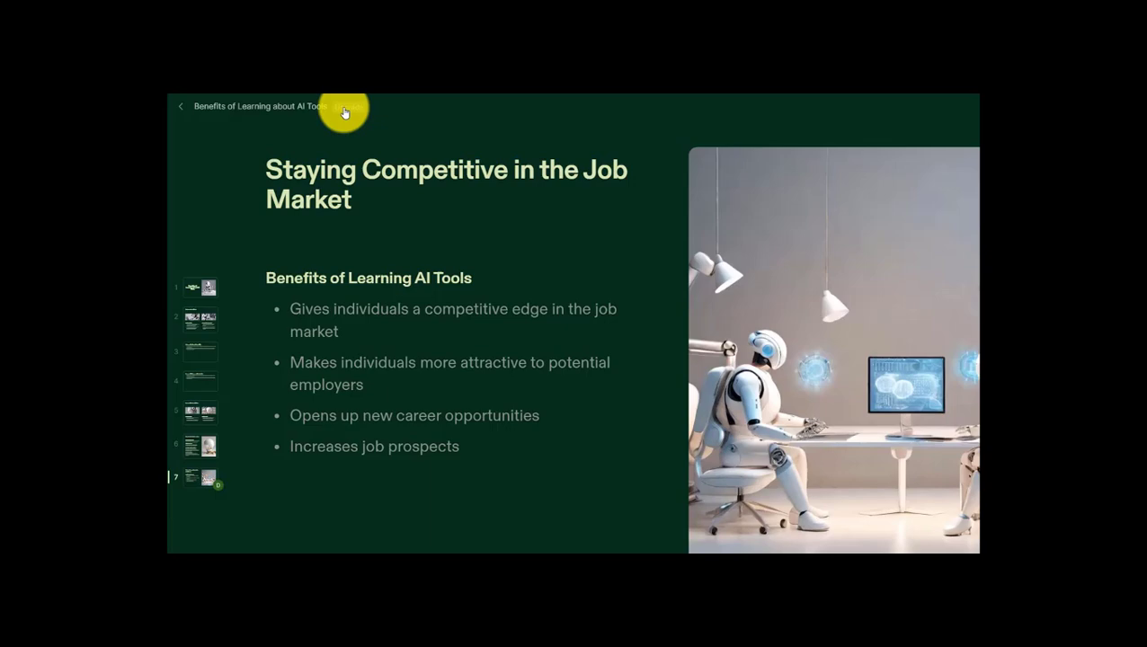
click(184, 110)
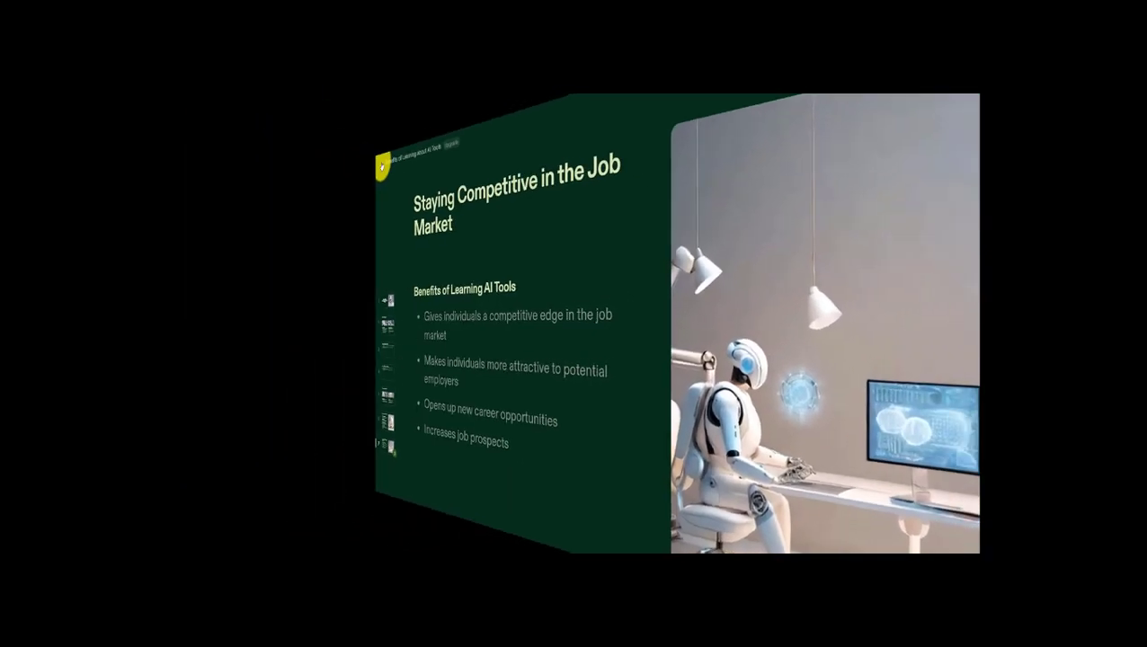